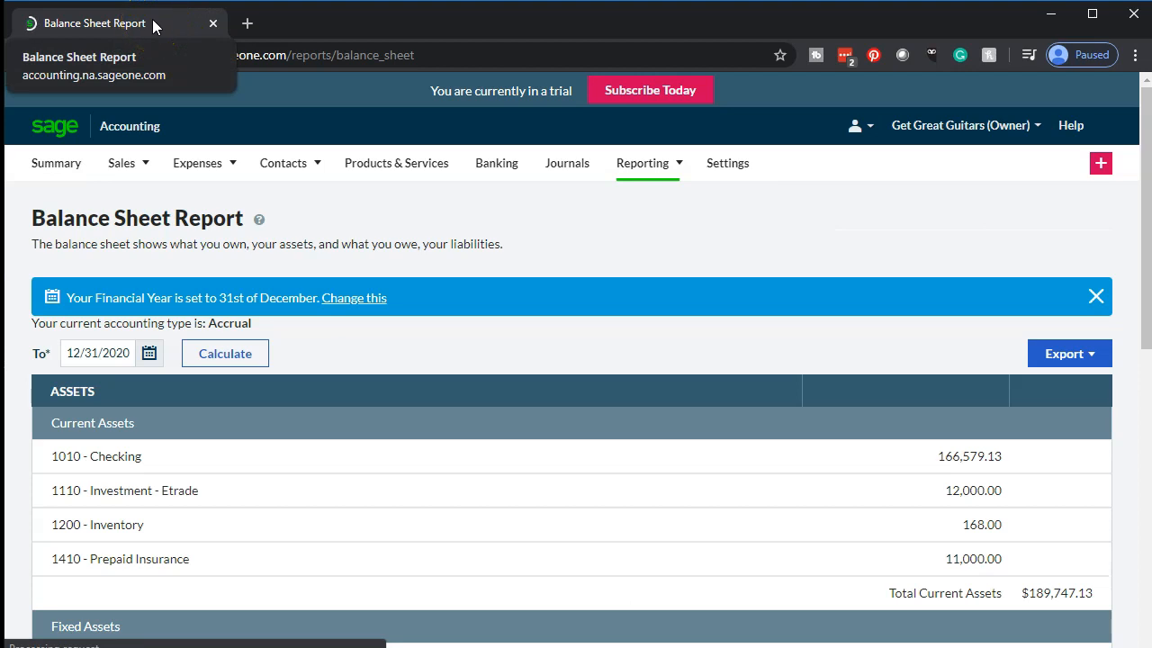
# Duplicate the Balance Sheet Report in a second browser tab and return to the original tab
pyautogui.rightClick(153, 25)
pyautogui.click(185, 86)
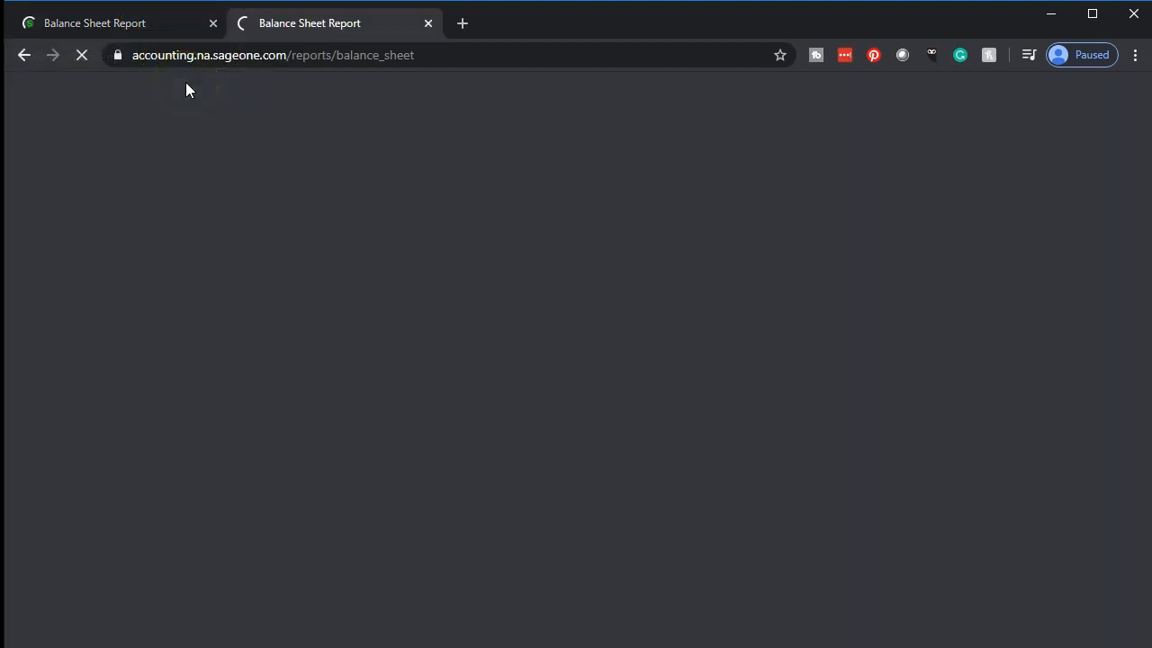
pyautogui.click(141, 24)
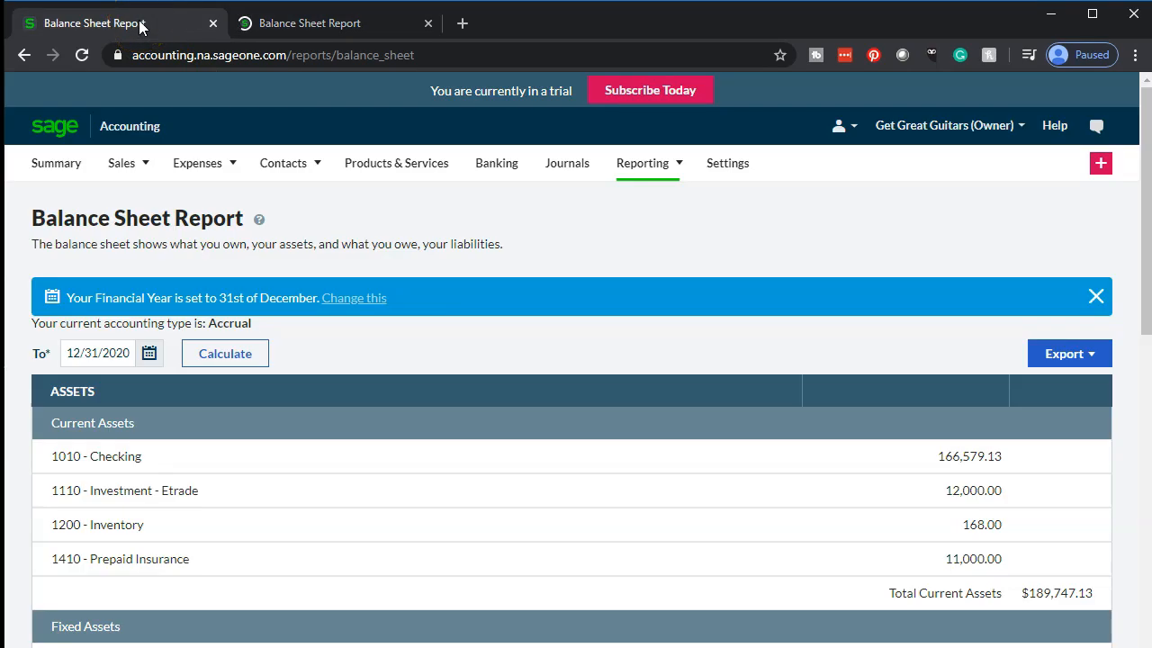
# Open the Profit and Loss Report in the first tab and duplicate it in another browser tab
pyautogui.click(664, 166)
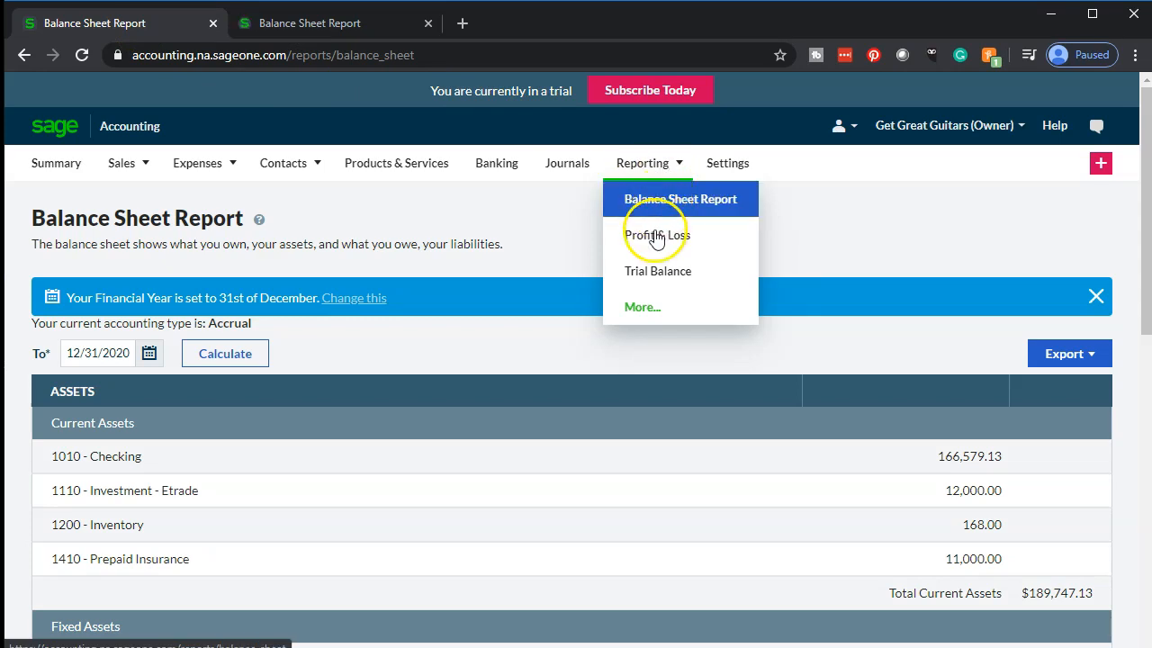
pyautogui.click(712, 243)
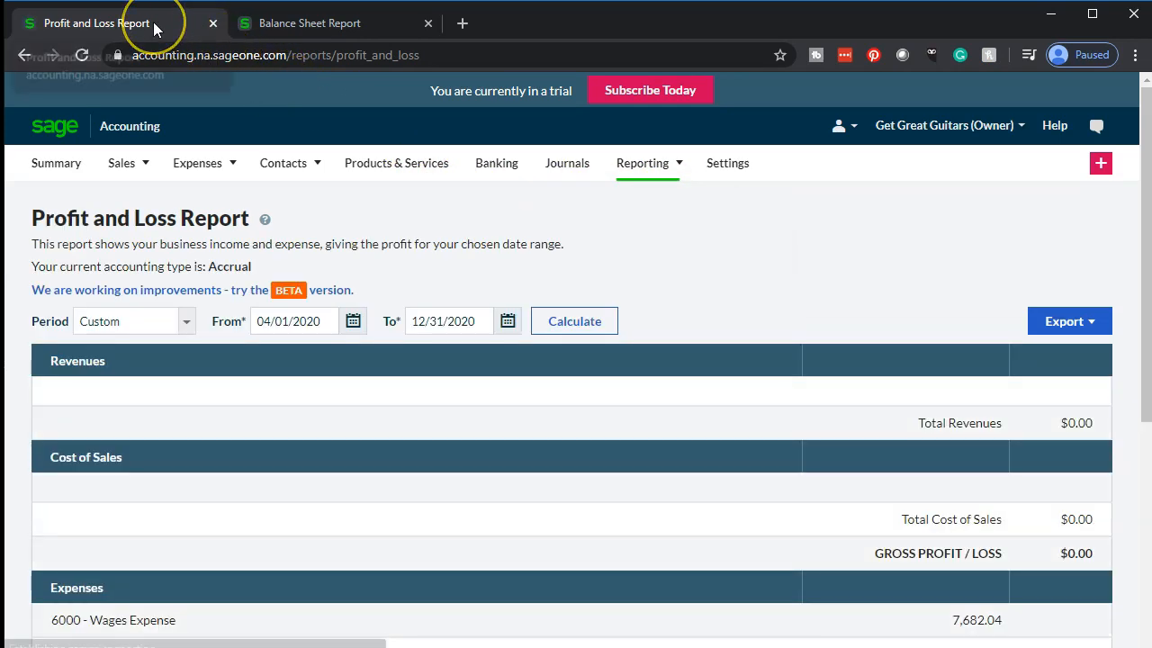
pyautogui.rightClick(154, 28)
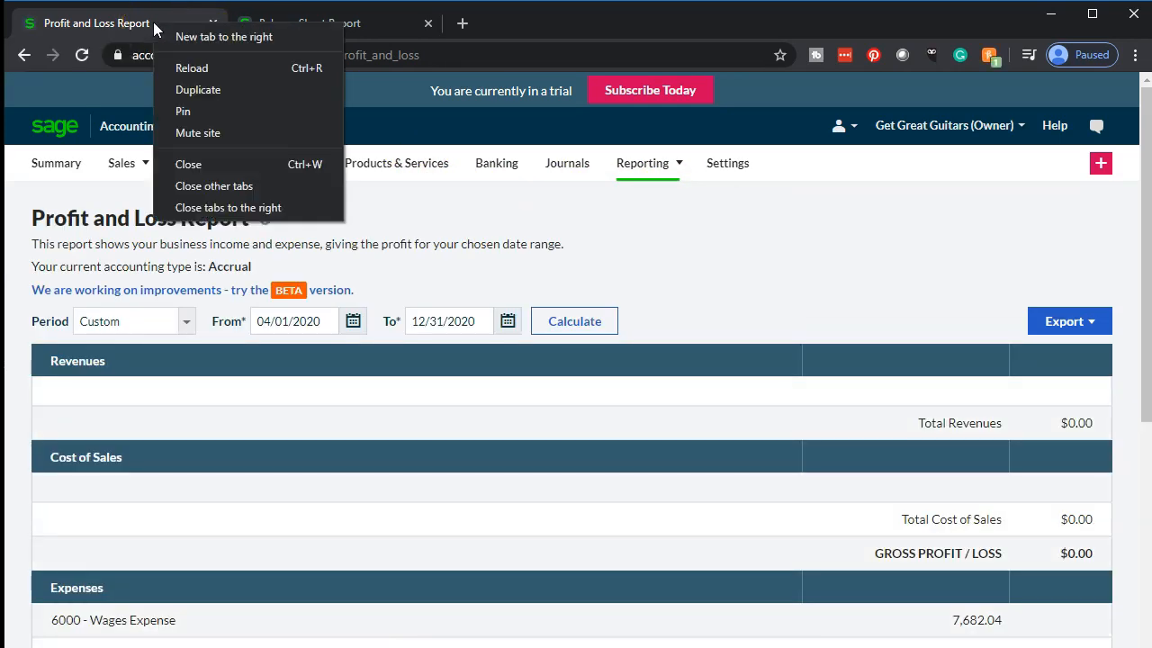
pyautogui.click(187, 87)
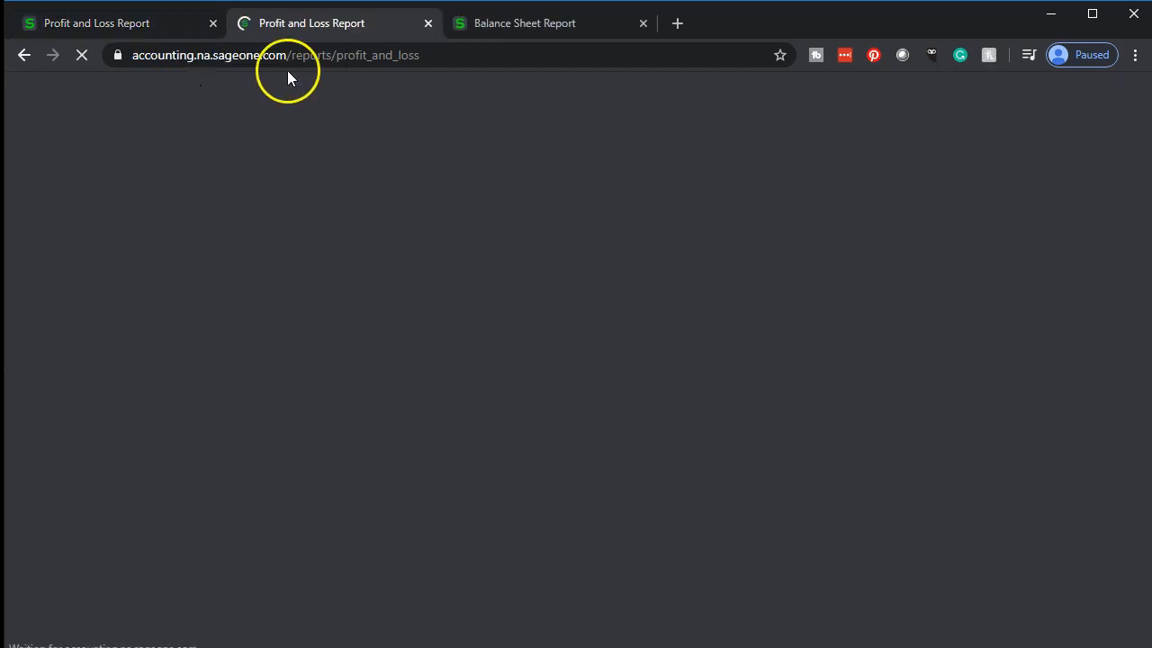
# Check the duplicated Balance Sheet and Profit and Loss reports, and open the Checking account's imported transactions in the first tab
pyautogui.click(537, 20)
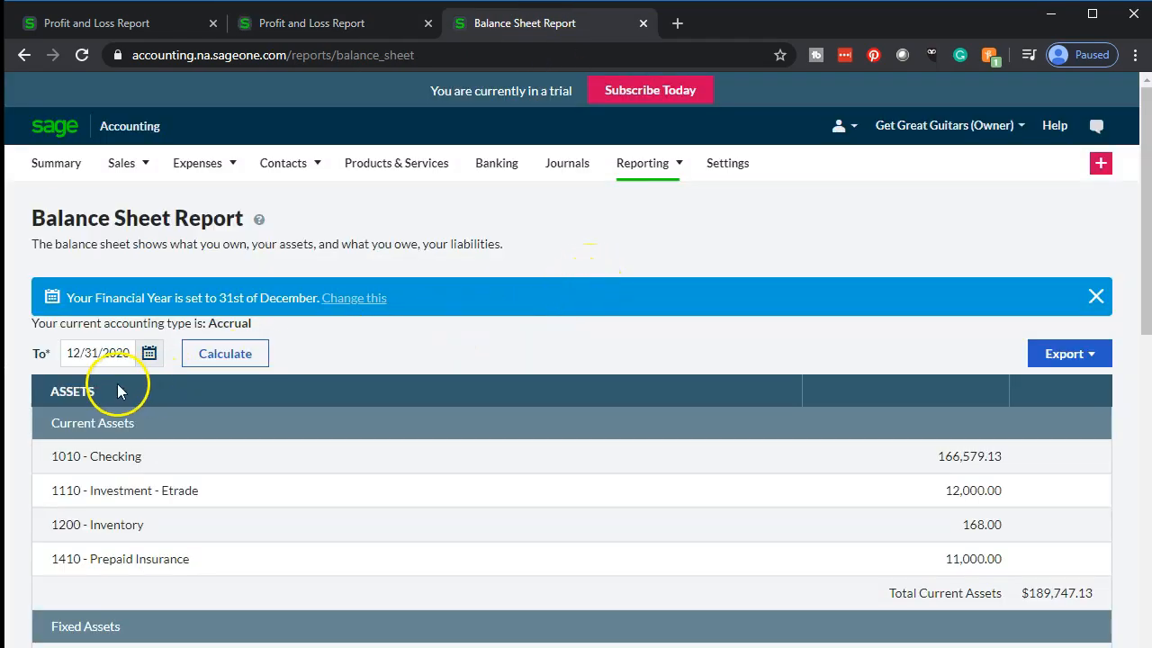
pyautogui.click(288, 28)
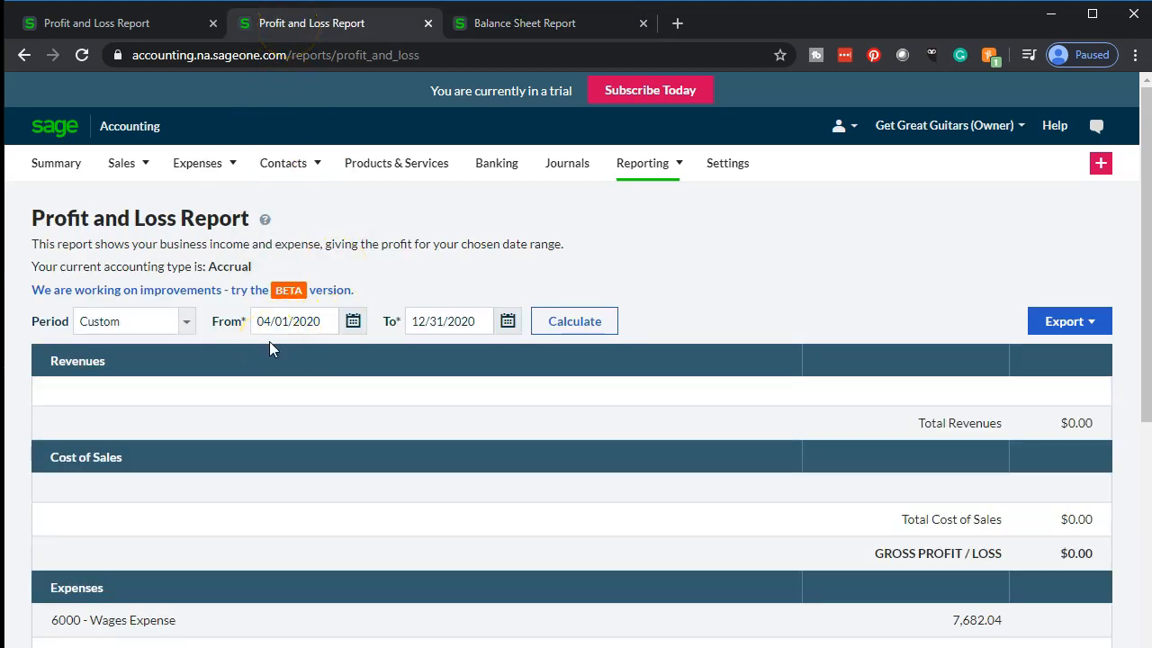
pyautogui.click(154, 33)
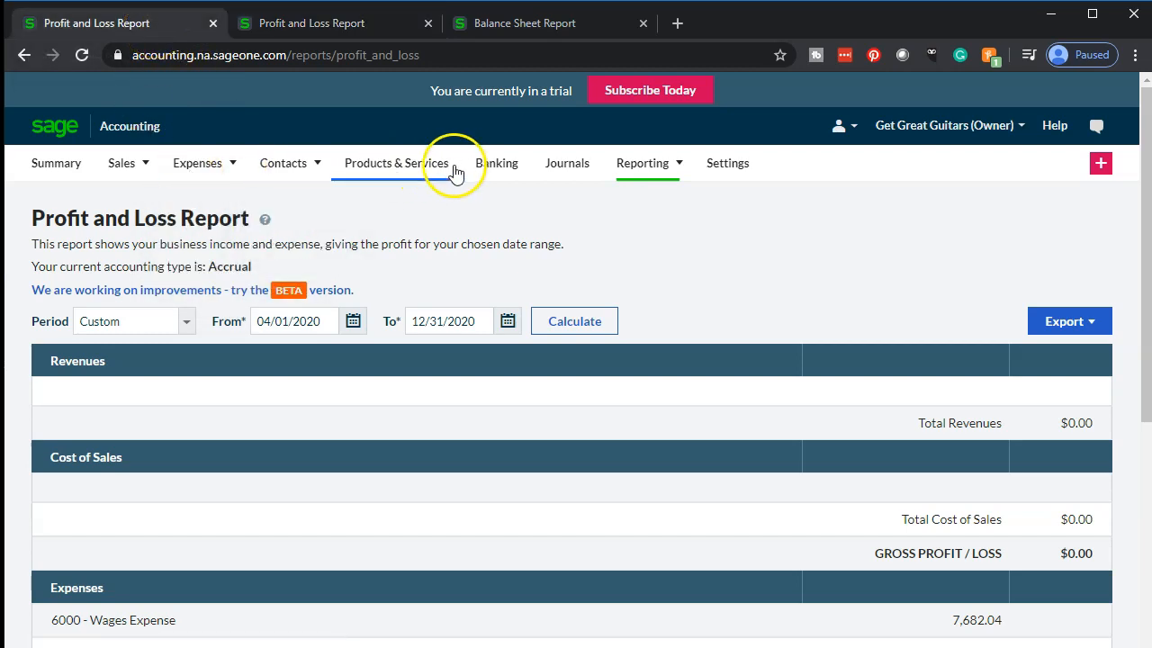
pyautogui.click(494, 171)
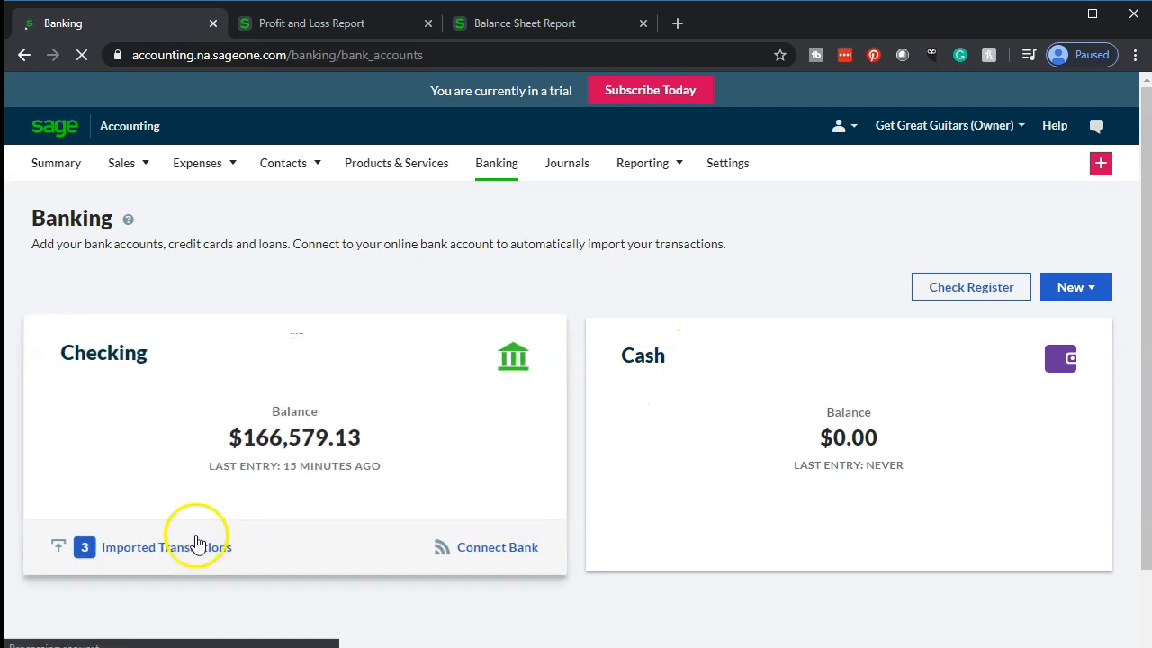
pyautogui.click(167, 549)
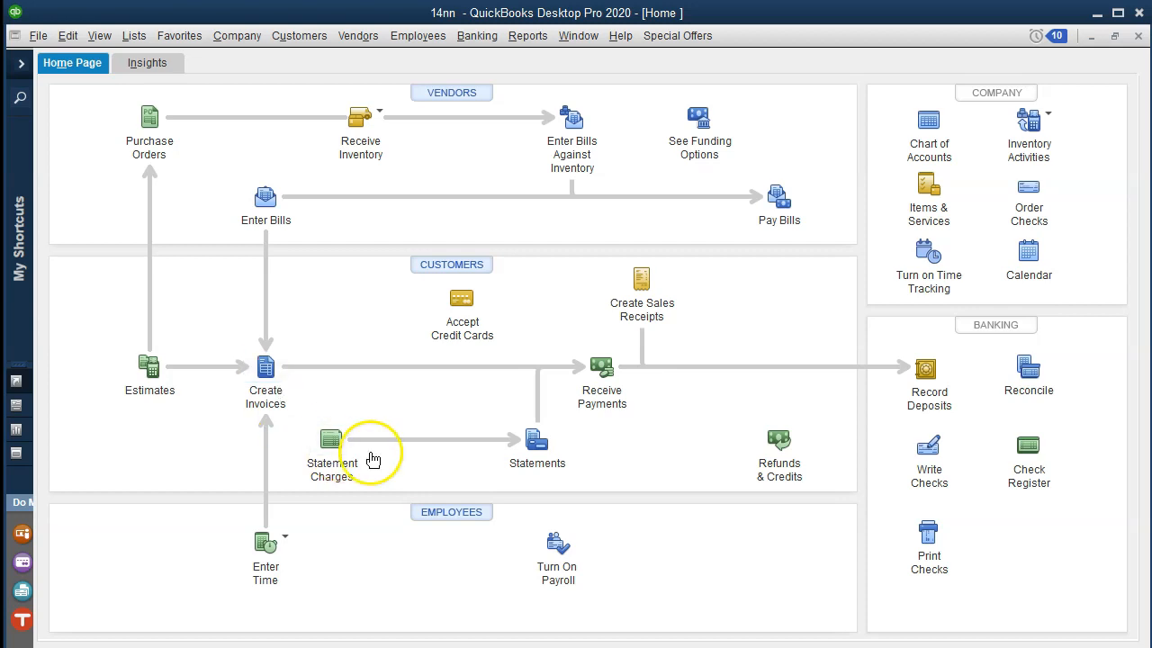
# Examine the customer invoice and payment workflow on the QuickBooks home page and return to Sage's incoming bank transactions
pyautogui.click(621, 401)
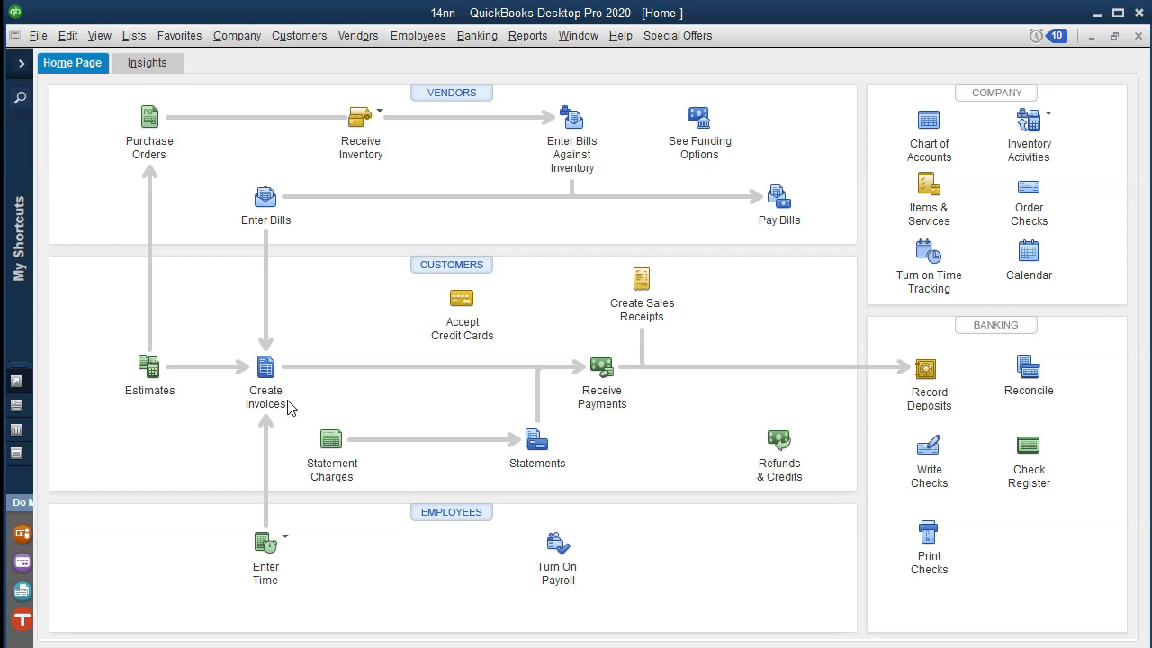
pyautogui.click(1096, 15)
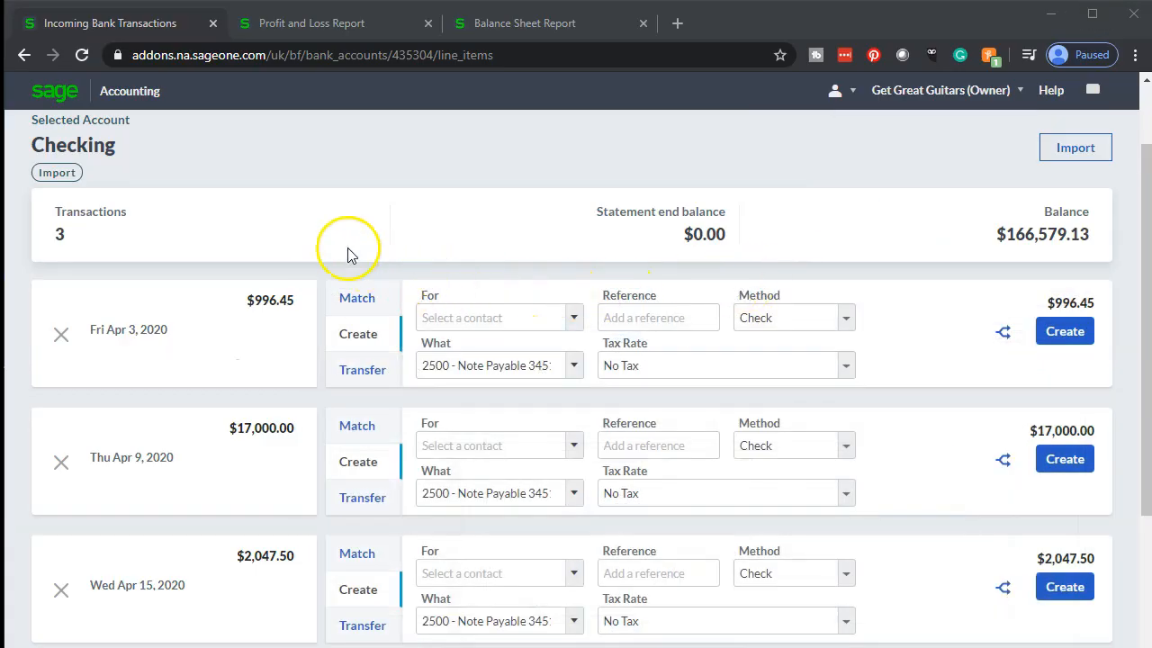
# Duplicate the Incoming Bank Transactions tab and start a new sales invoice from the Sales page in the new tab
pyautogui.rightClick(163, 28)
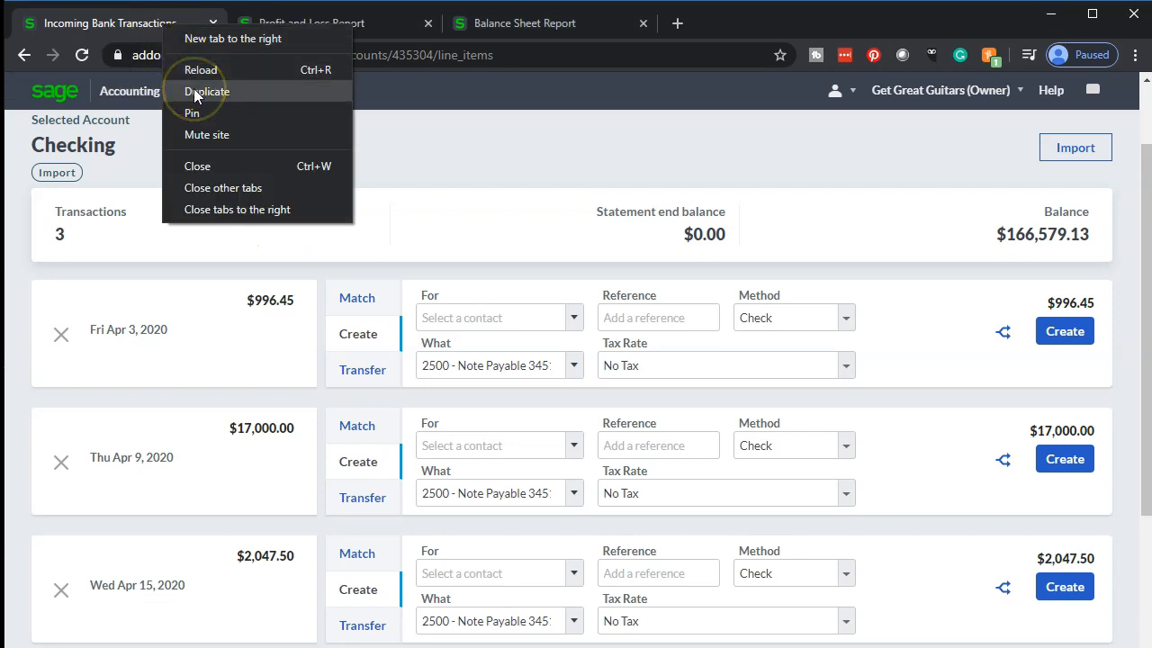
pyautogui.press('Escape')
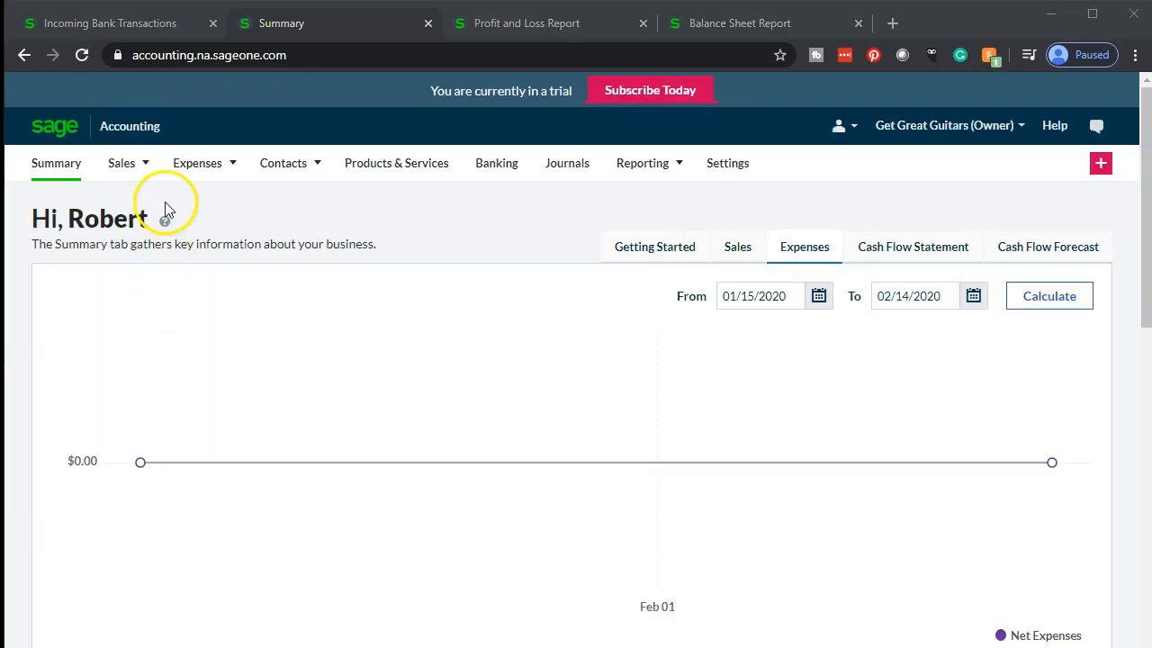
pyautogui.click(133, 167)
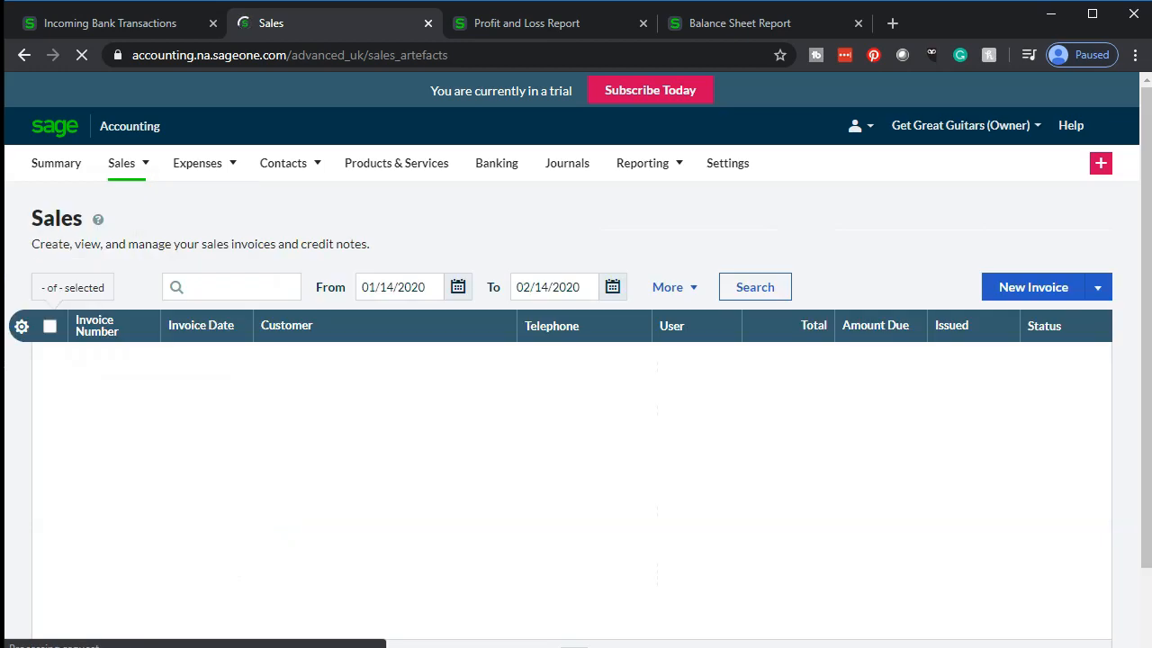
pyautogui.click(1101, 162)
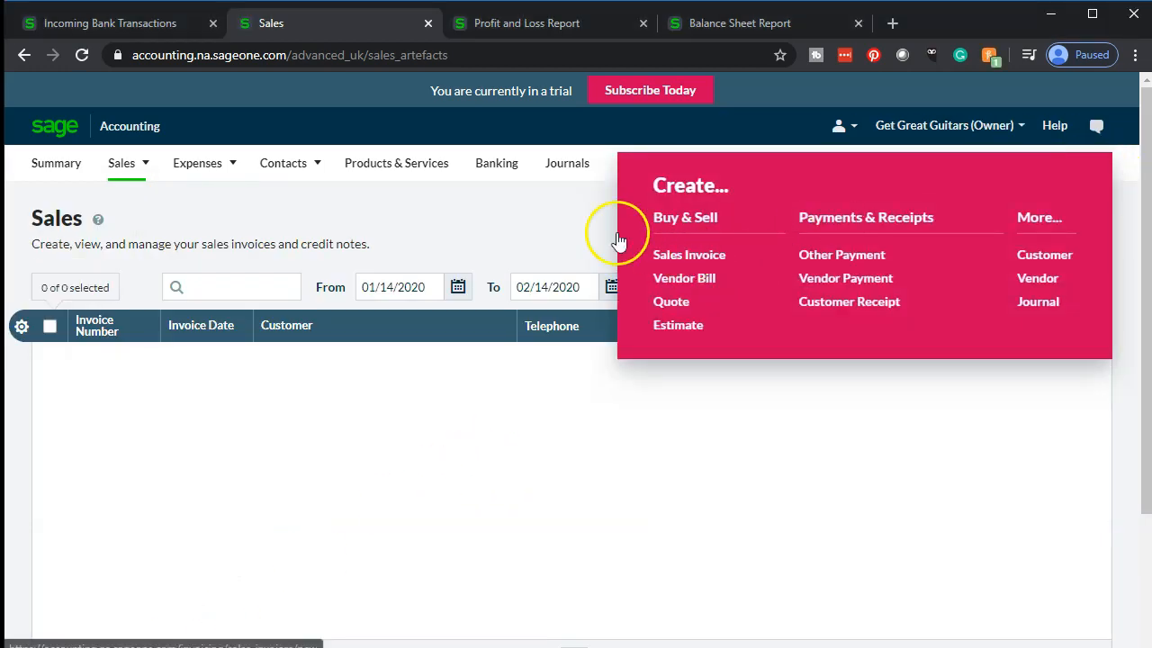
pyautogui.click(1017, 288)
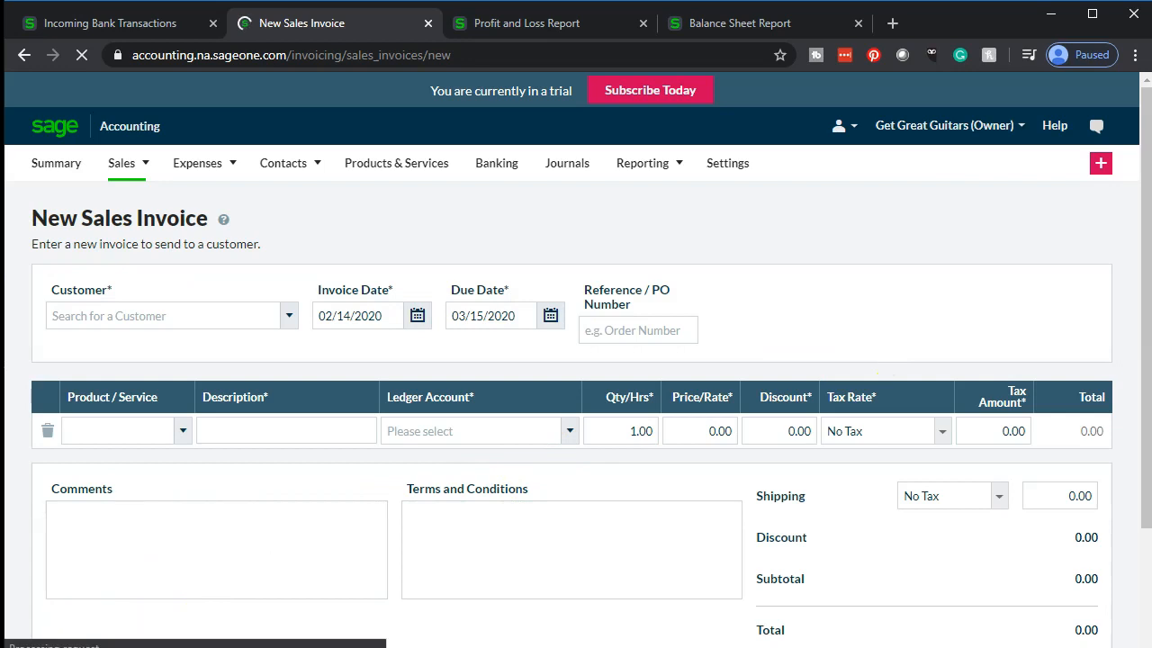
# Start a new customer with the business name A from the invoice's customer field and look over its form
pyautogui.click(130, 316)
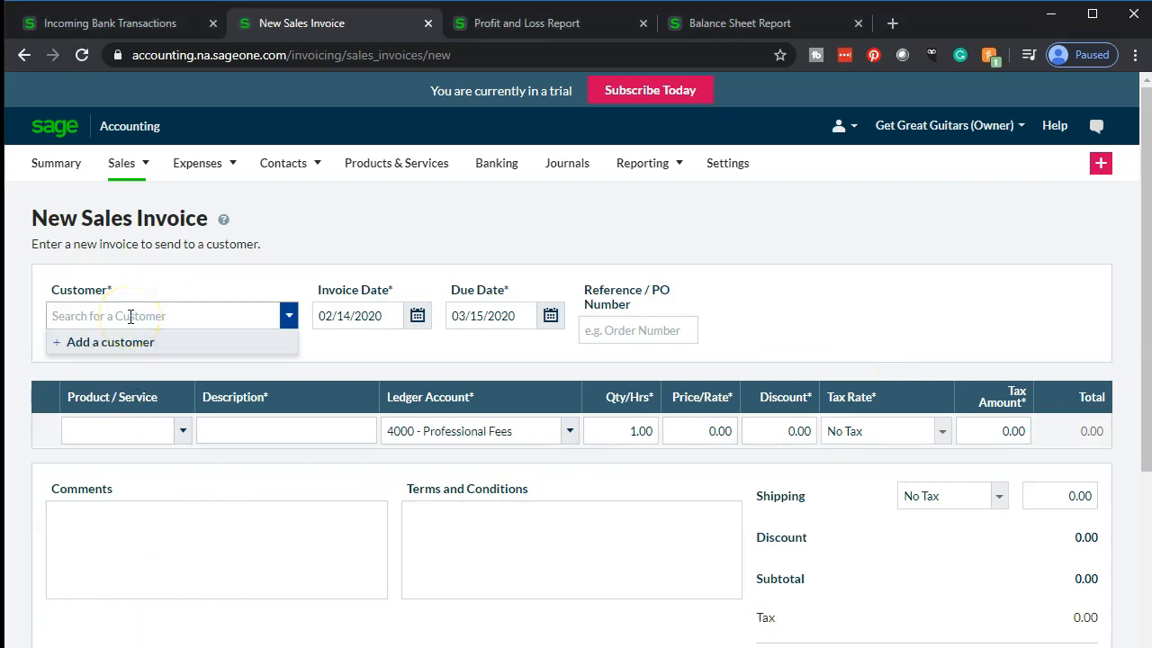
pyautogui.write('A')
pyautogui.click(122, 340)
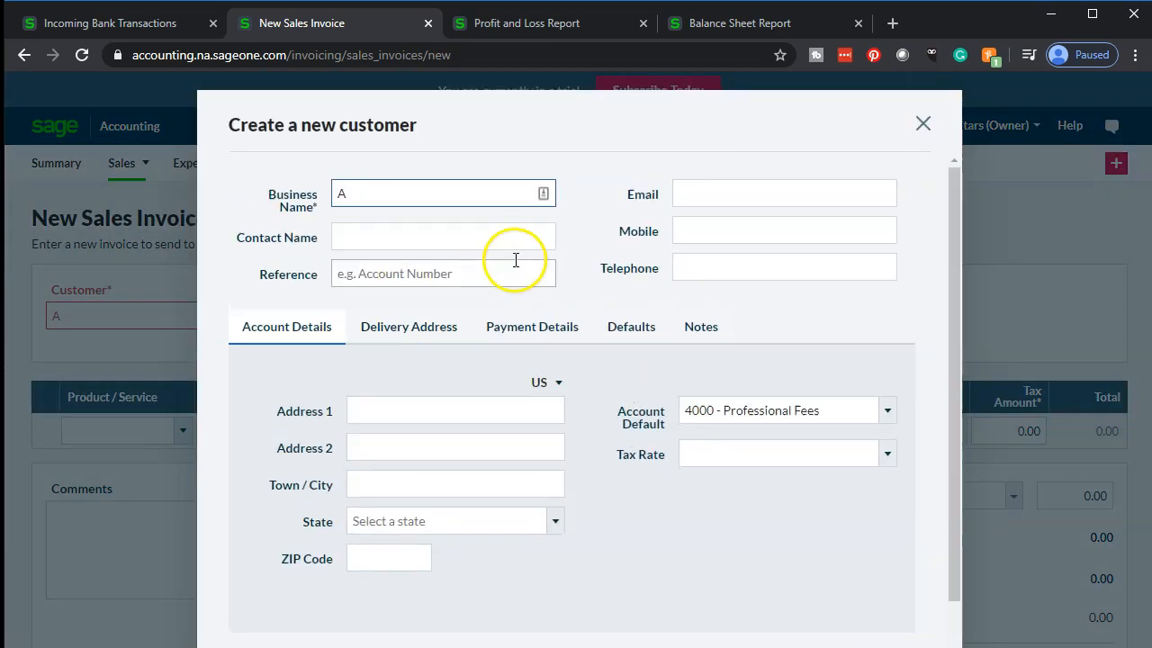
pyautogui.scroll(-1, 656, 348)
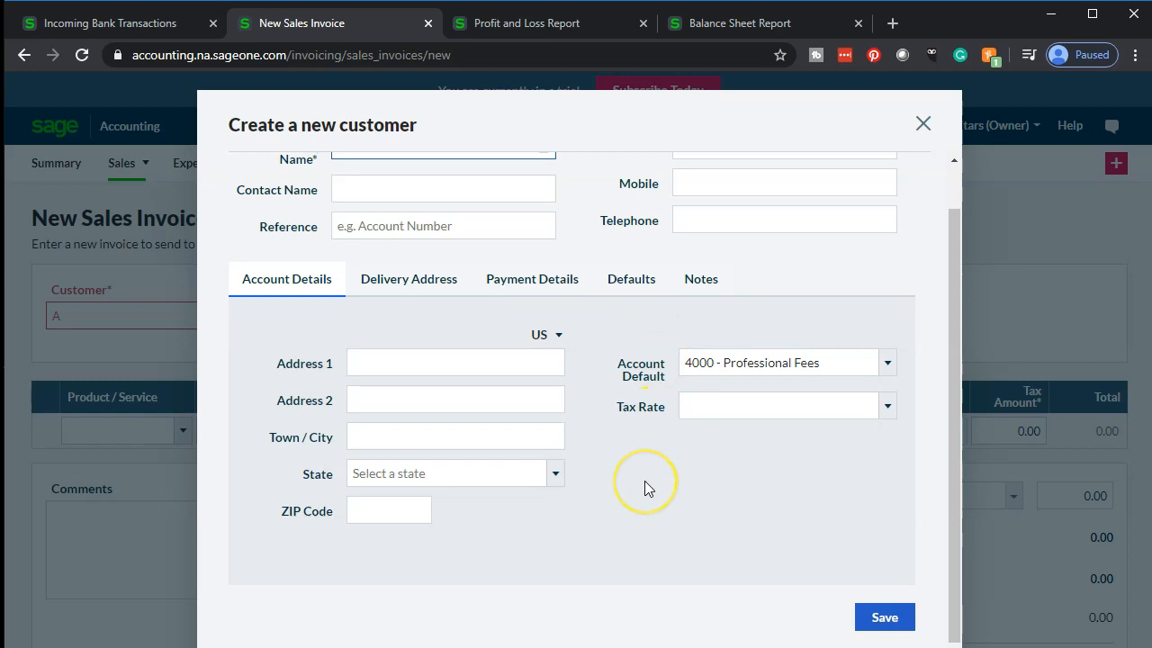
pyautogui.scroll(1, 645, 488)
pyautogui.scroll(-1, 424, 249)
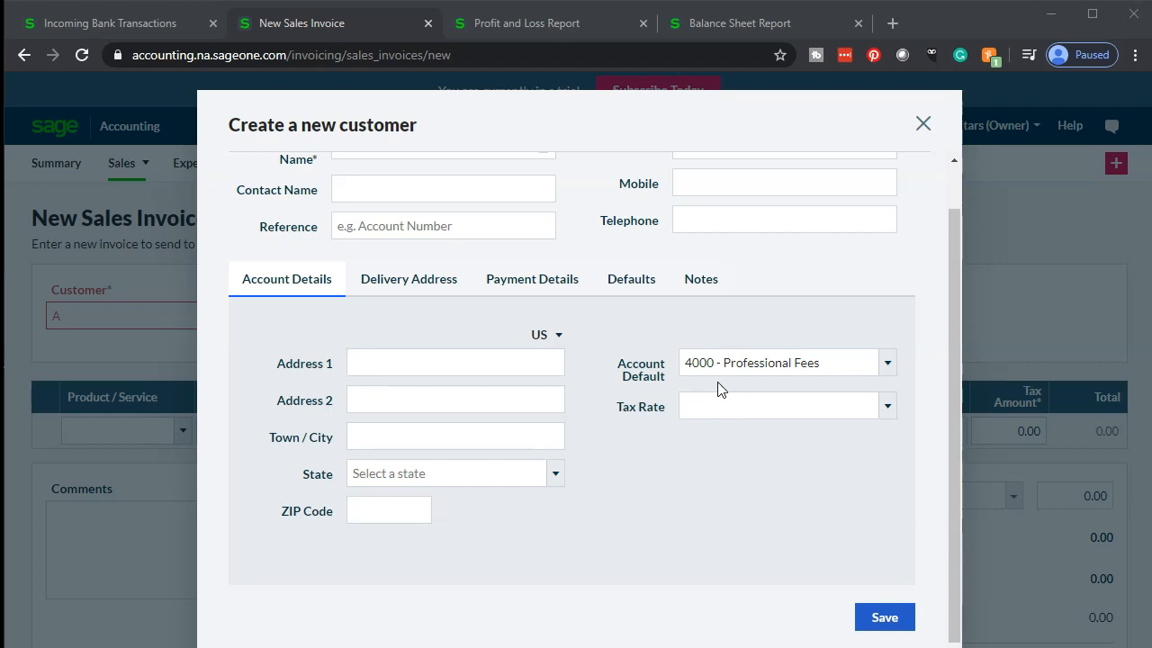
# Set the new customer's account default to 4050 - Sales of Materials and save the customer
pyautogui.click(887, 365)
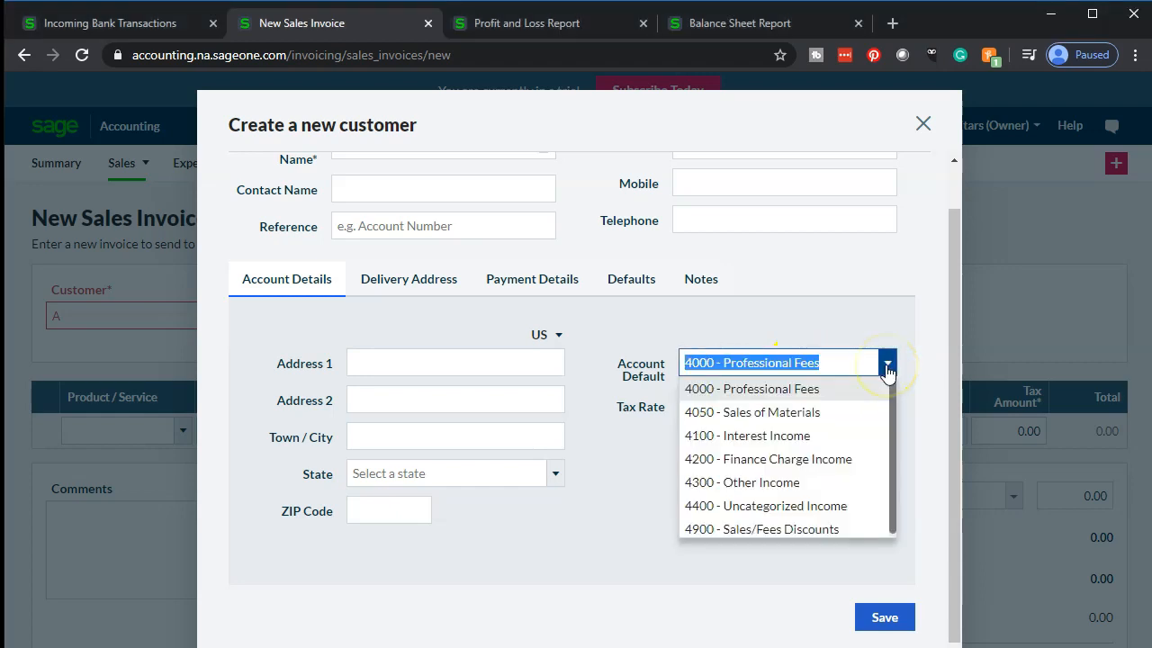
pyautogui.click(801, 414)
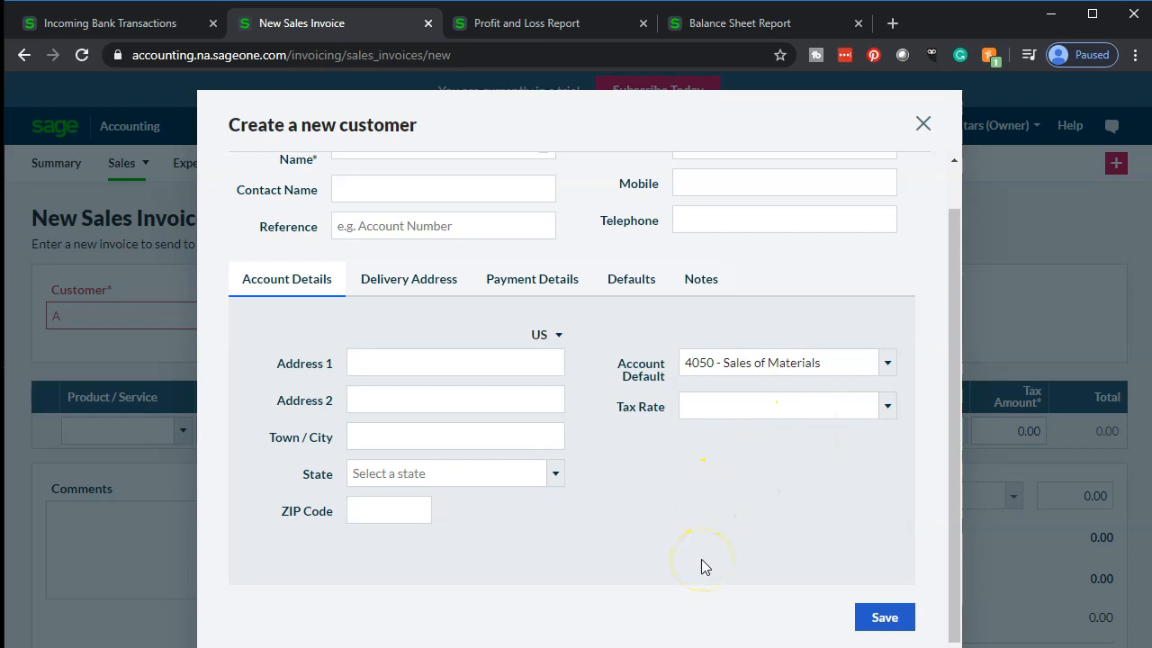
pyautogui.click(885, 618)
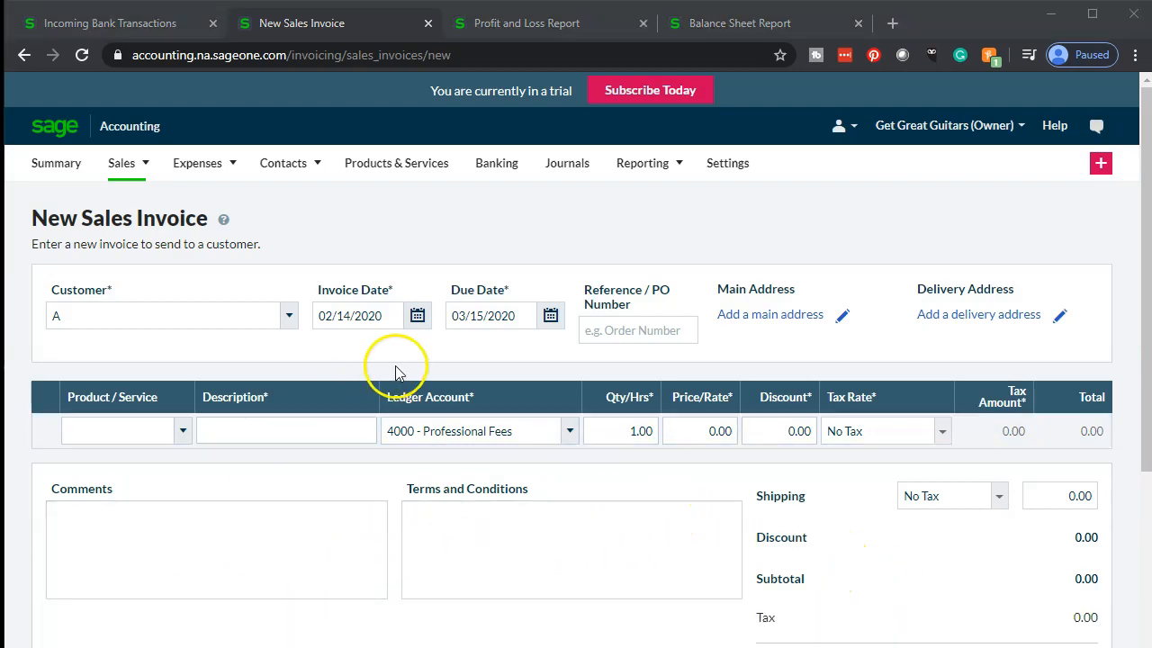
# Set the invoice date to 04/01/2020
pyautogui.click(417, 315)
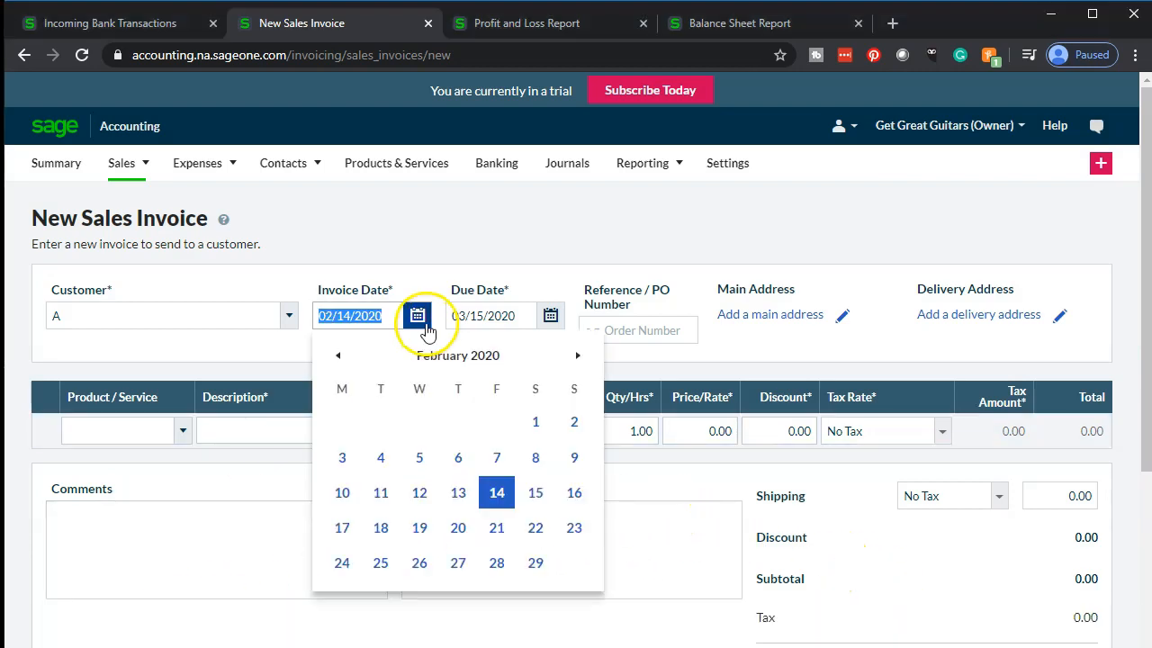
pyautogui.click(578, 355)
pyautogui.click(578, 355)
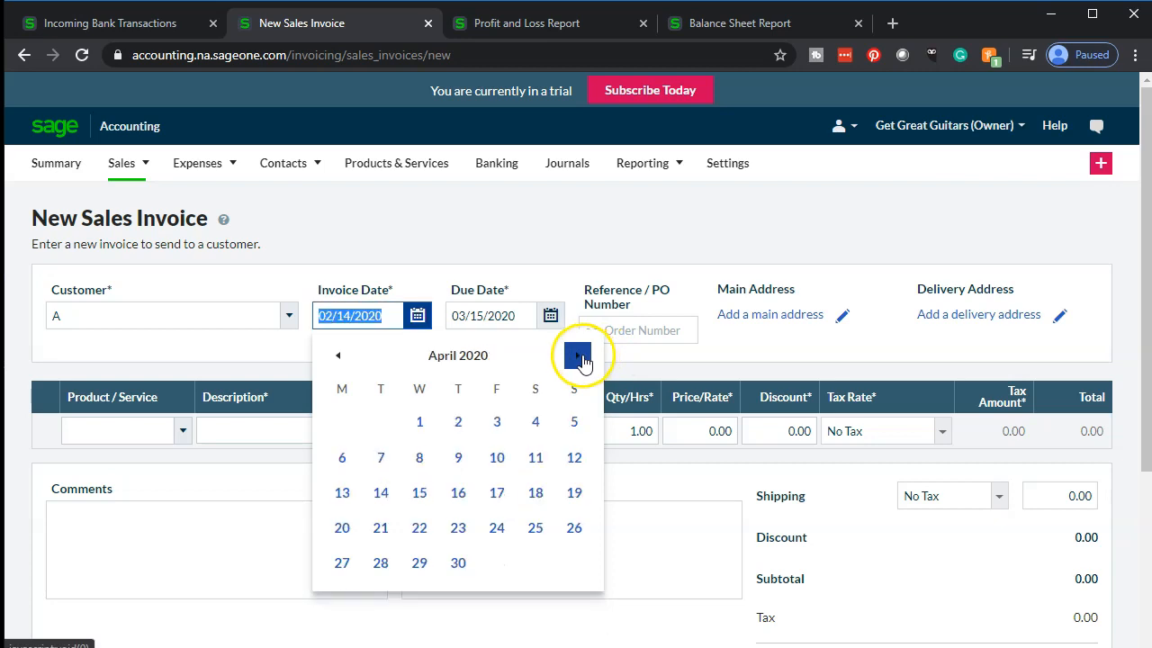
pyautogui.click(419, 422)
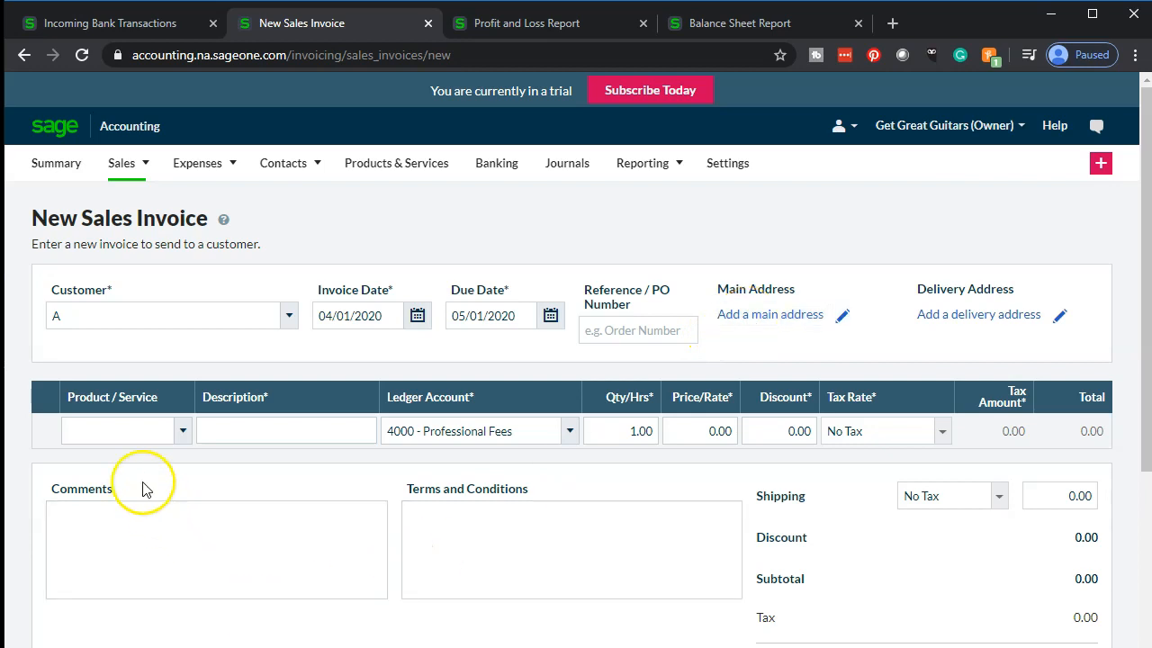
# Describe the first invoice line as Item 1 and assign it to ledger account 4050 - Sales of Materials
pyautogui.click(123, 433)
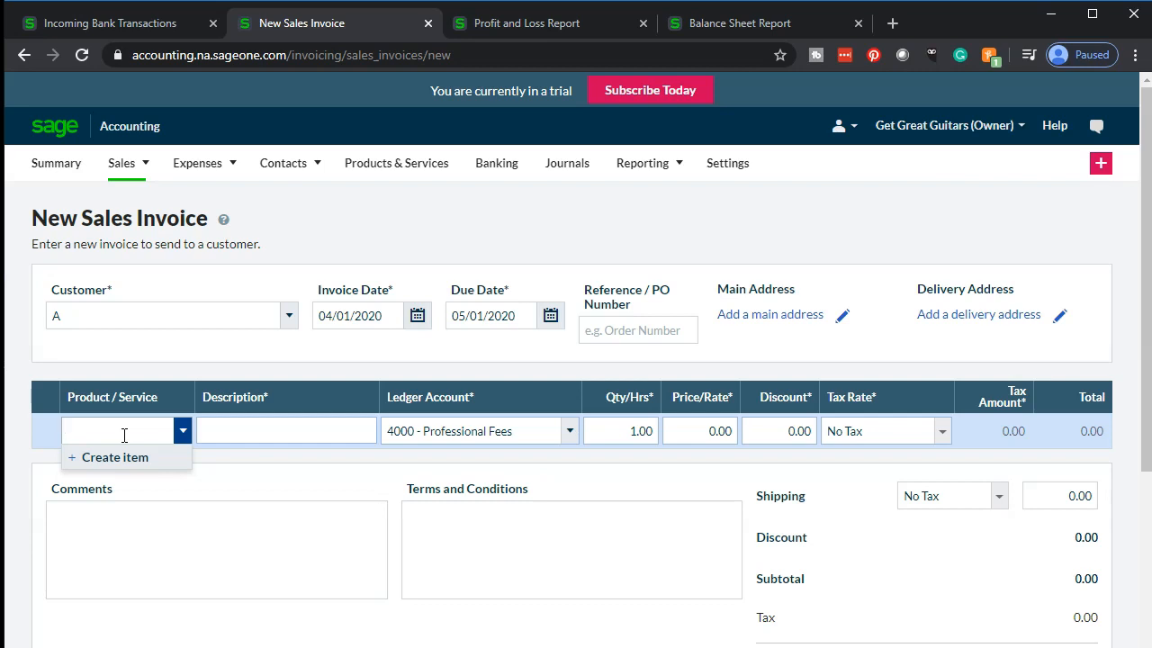
pyautogui.click(216, 432)
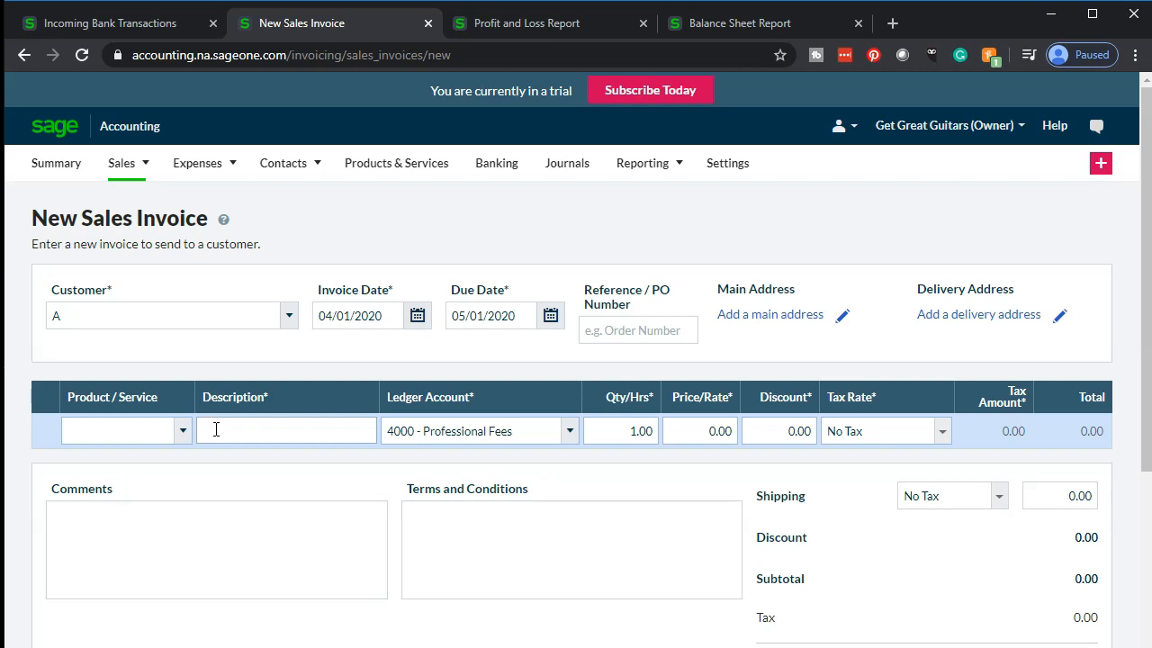
pyautogui.write('Item ')
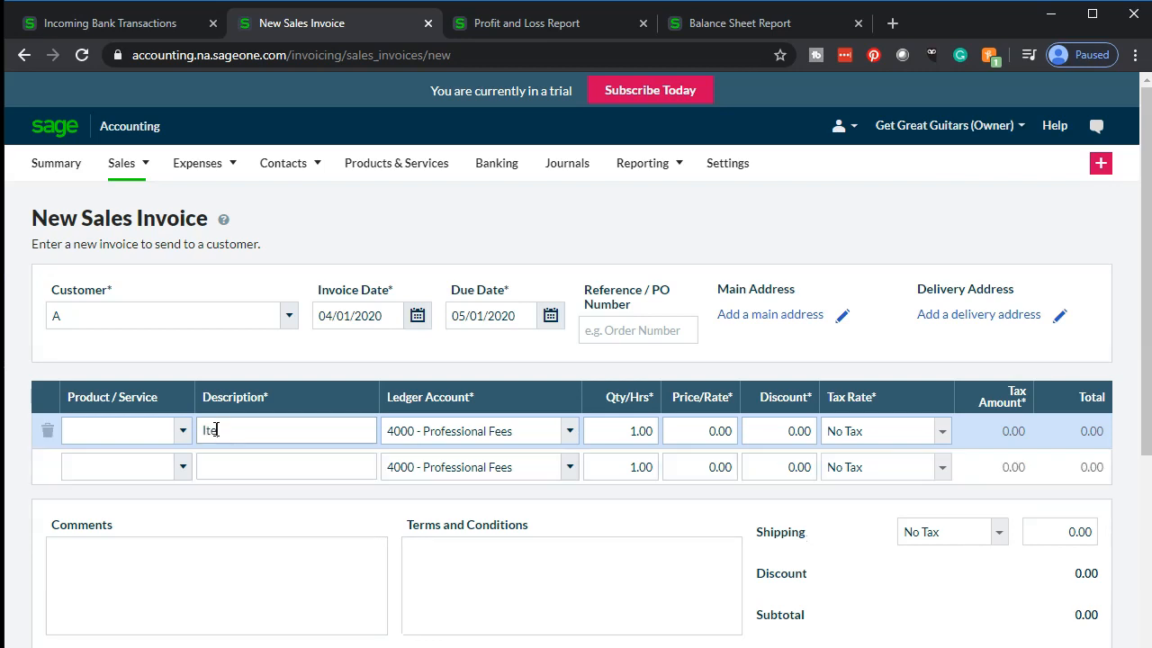
pyautogui.write('1')
pyautogui.press('Tab')
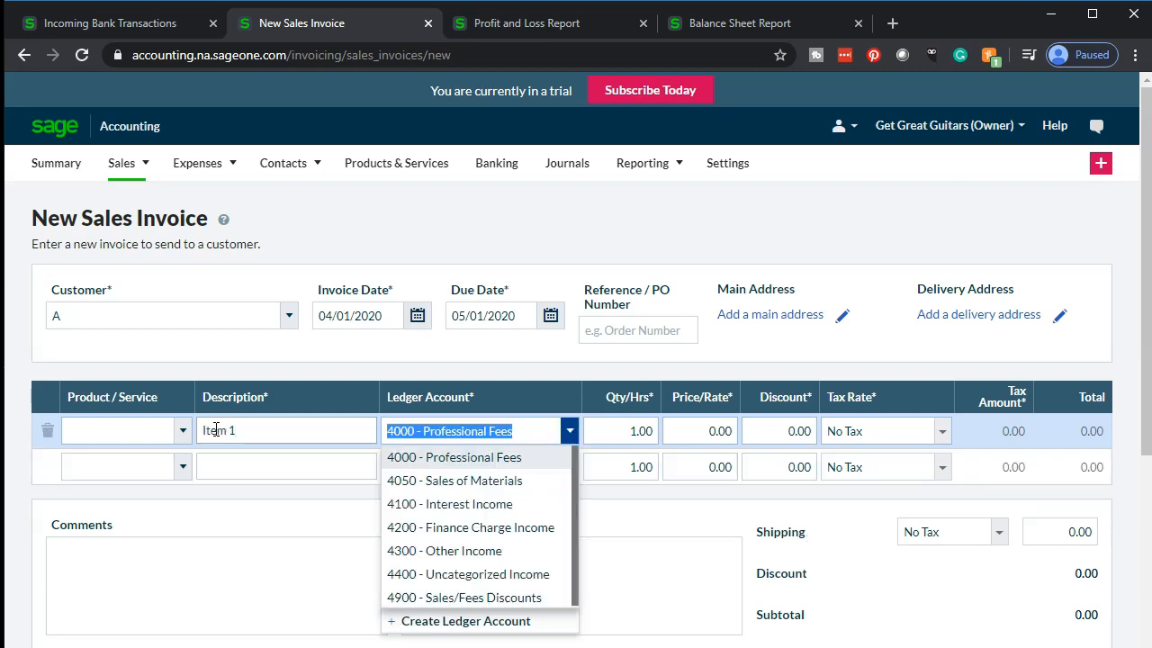
pyautogui.click(486, 482)
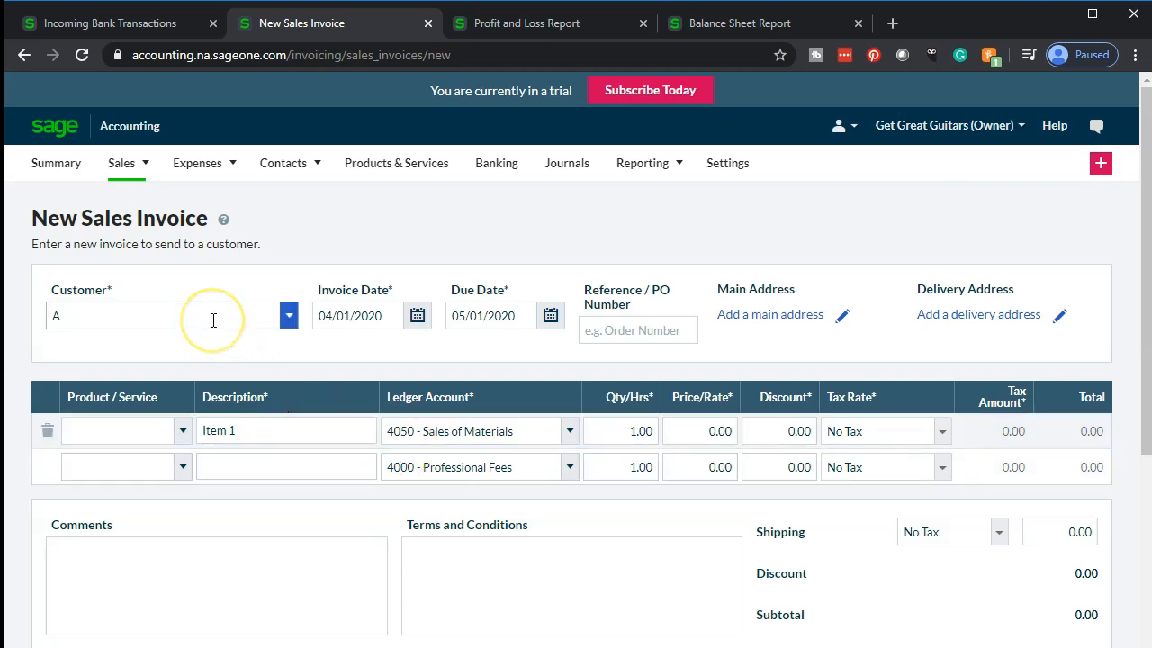
# Set the Item 1 line's price to 996.45, matching the April 3 Checking deposit, and leave its discount at zero
pyautogui.click(142, 421)
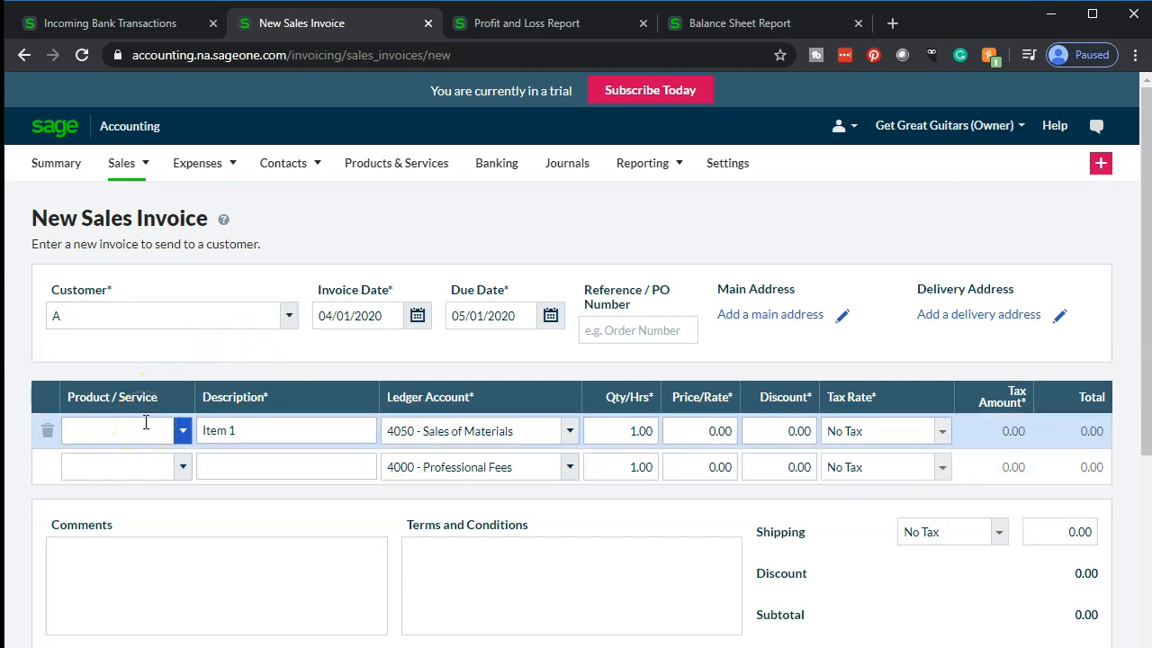
pyautogui.click(690, 430)
pyautogui.click(155, 31)
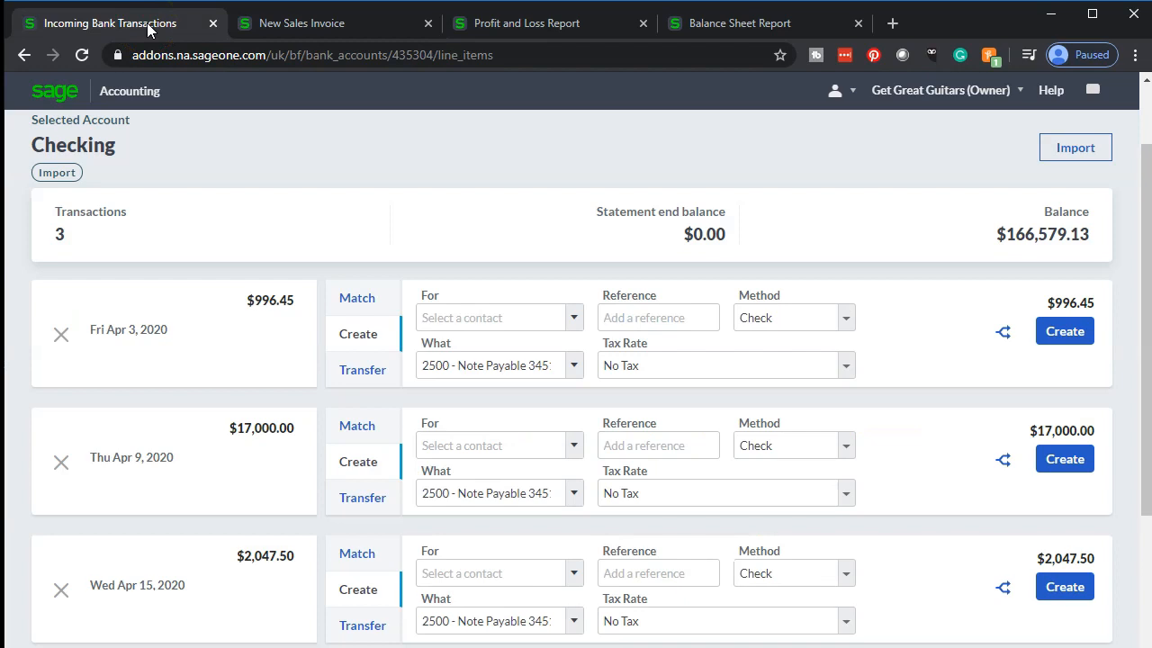
pyautogui.click(319, 30)
pyautogui.write('996.45')
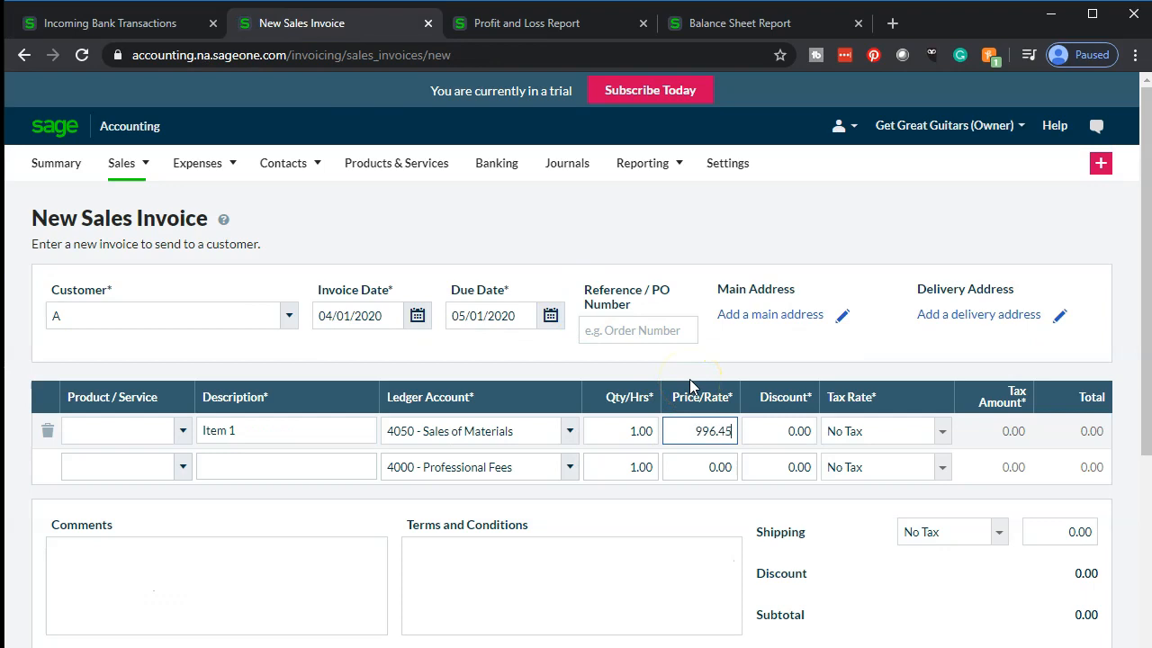
pyautogui.press('Tab')
pyautogui.press('Tab')
pyautogui.press('Tab')
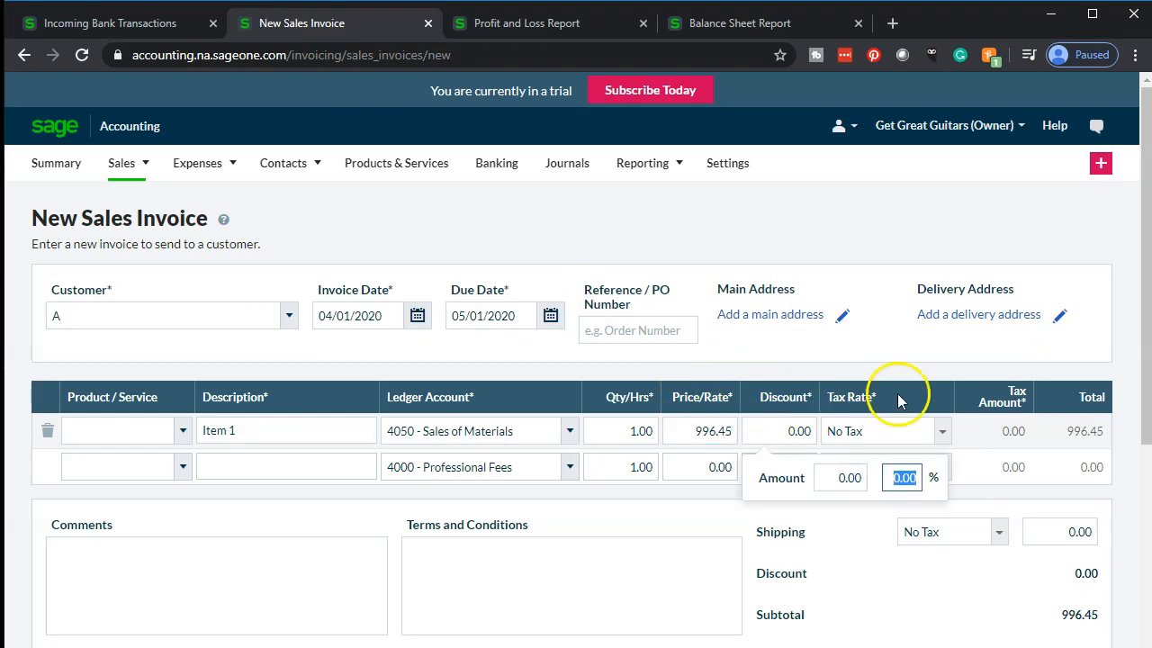
pyautogui.click(887, 333)
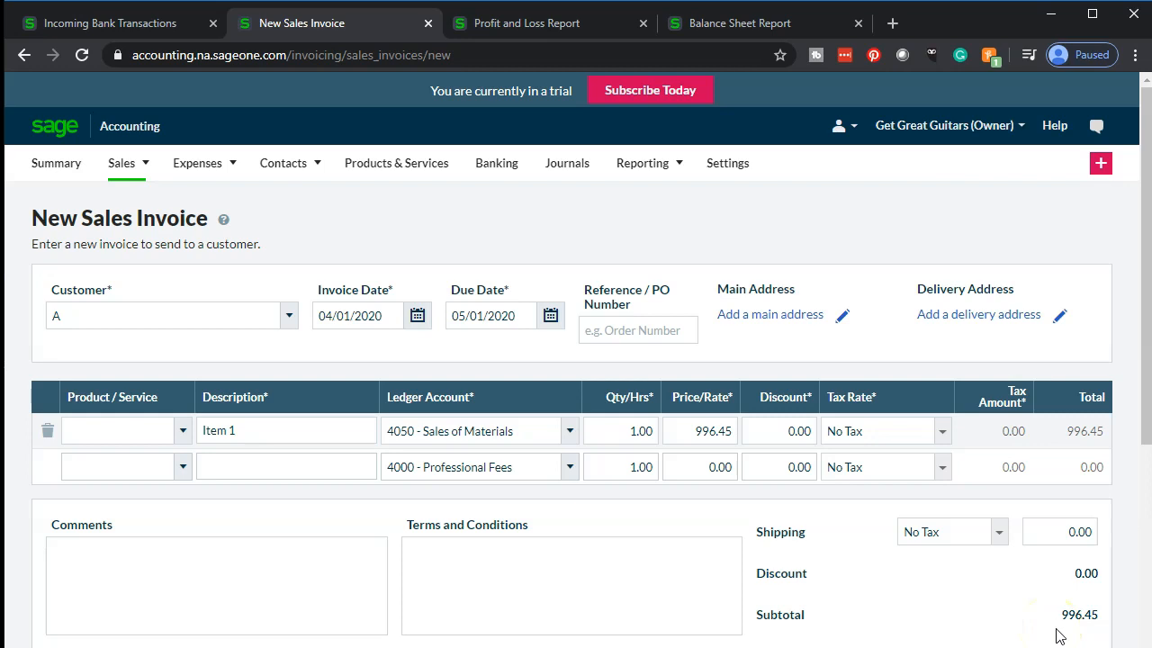
# Review the line item and totals of customer A's invoice and save it as a regular invoice
pyautogui.scroll(-1, 1051, 621)
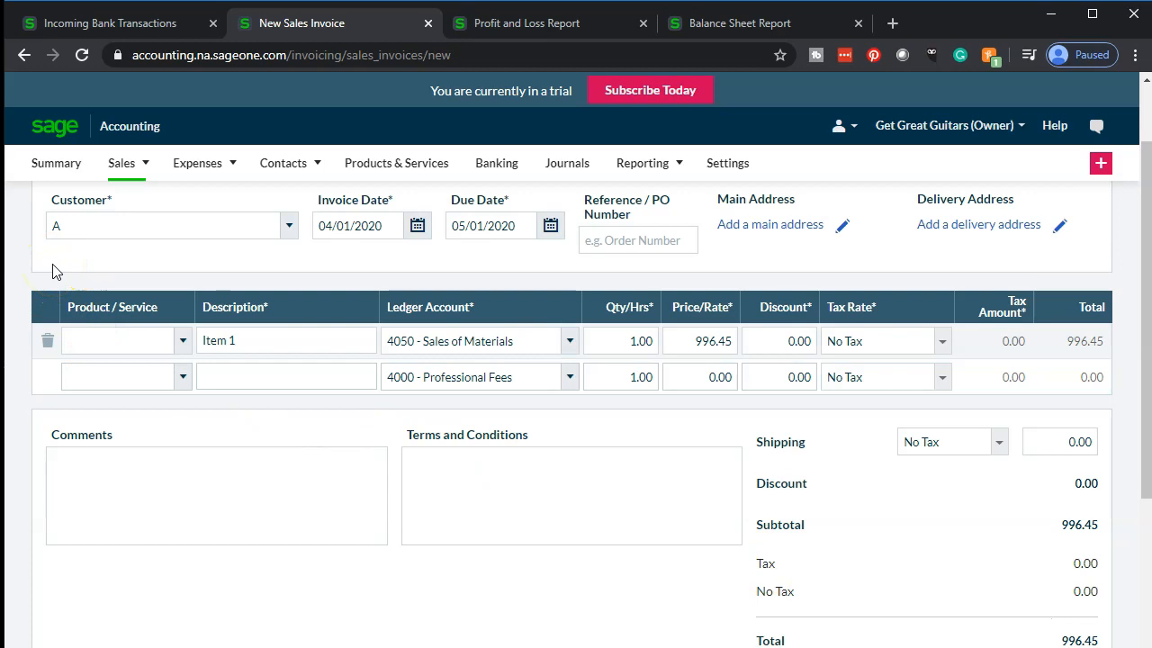
pyautogui.scroll(-1, 52, 271)
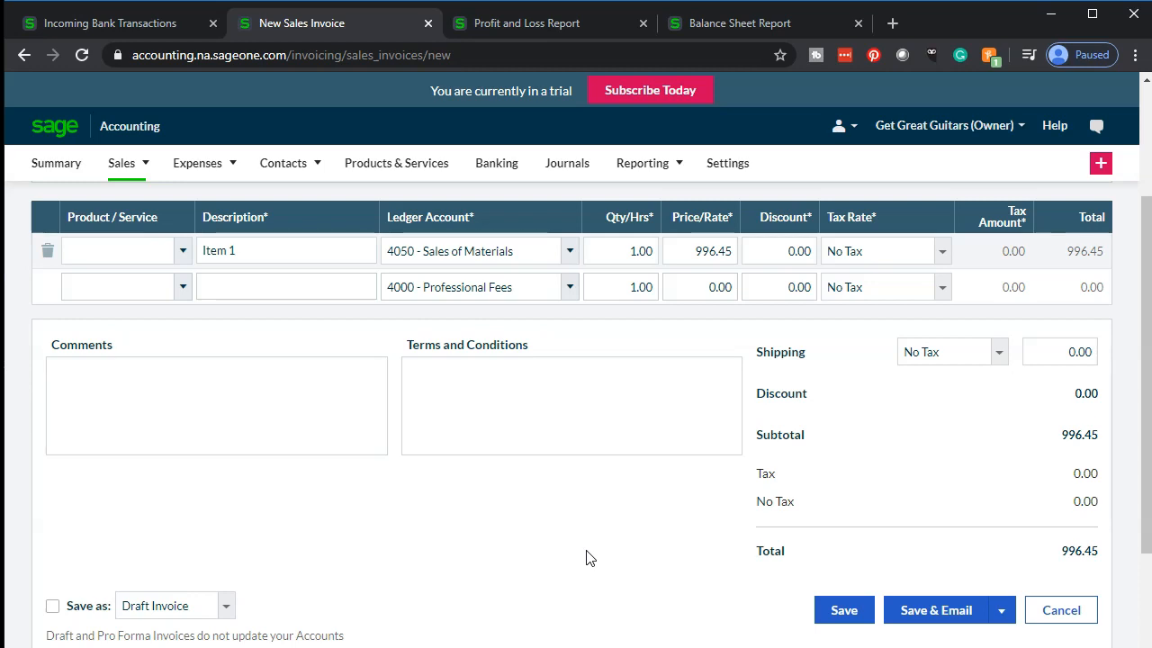
pyautogui.scroll(1, 586, 558)
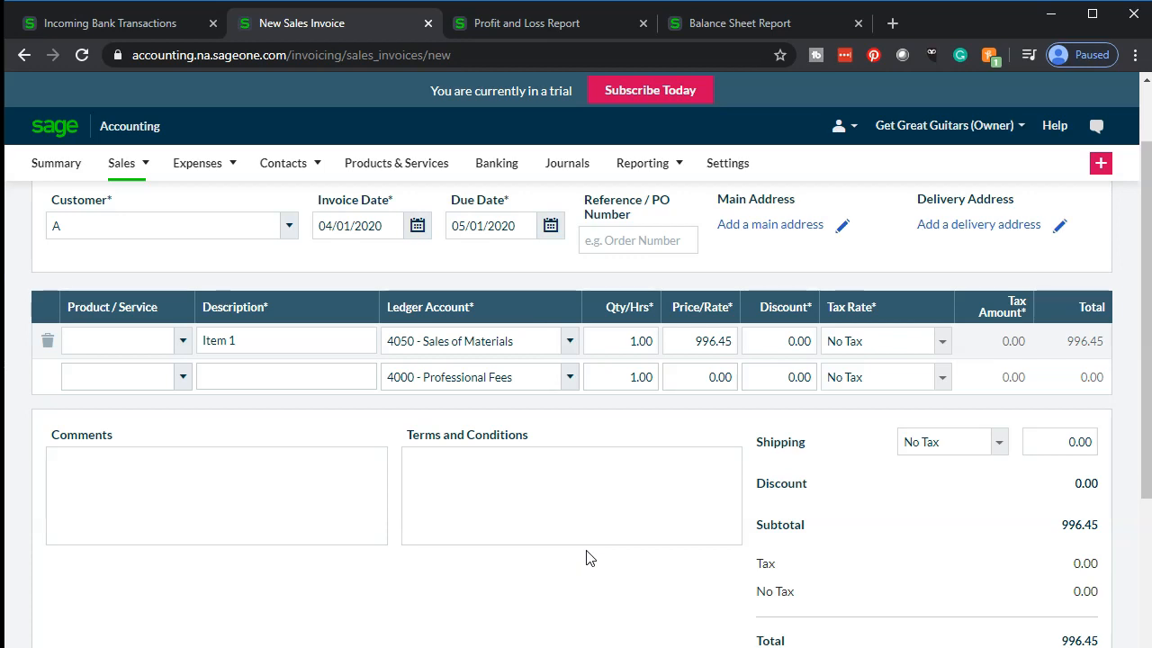
pyautogui.scroll(-2, 586, 559)
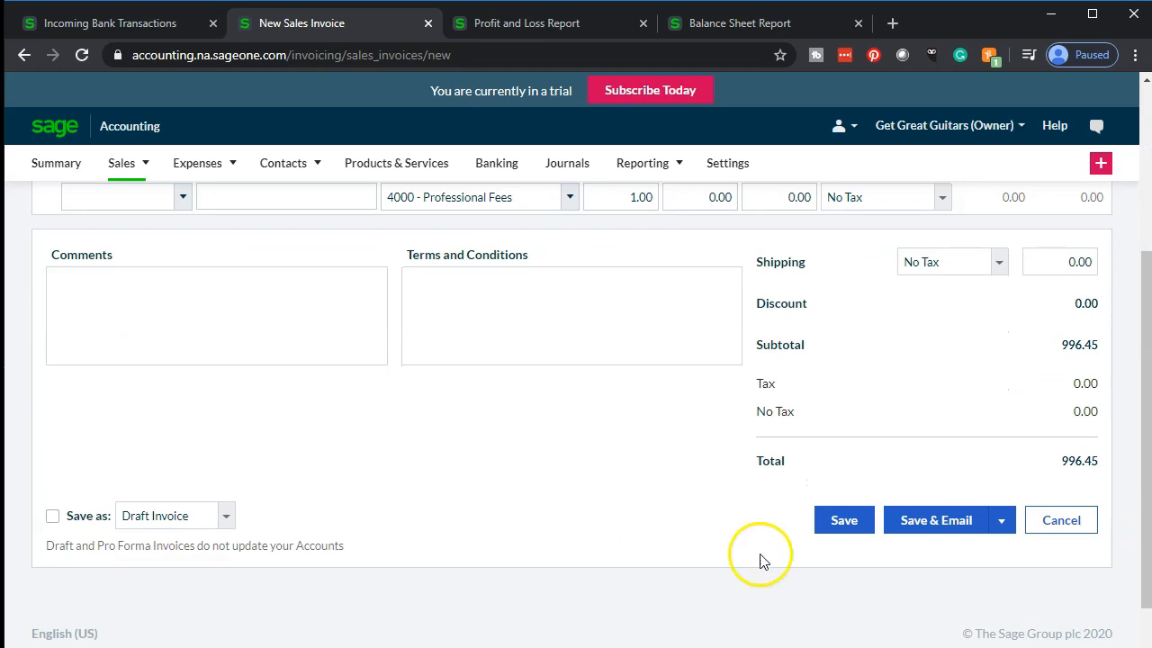
pyautogui.click(849, 533)
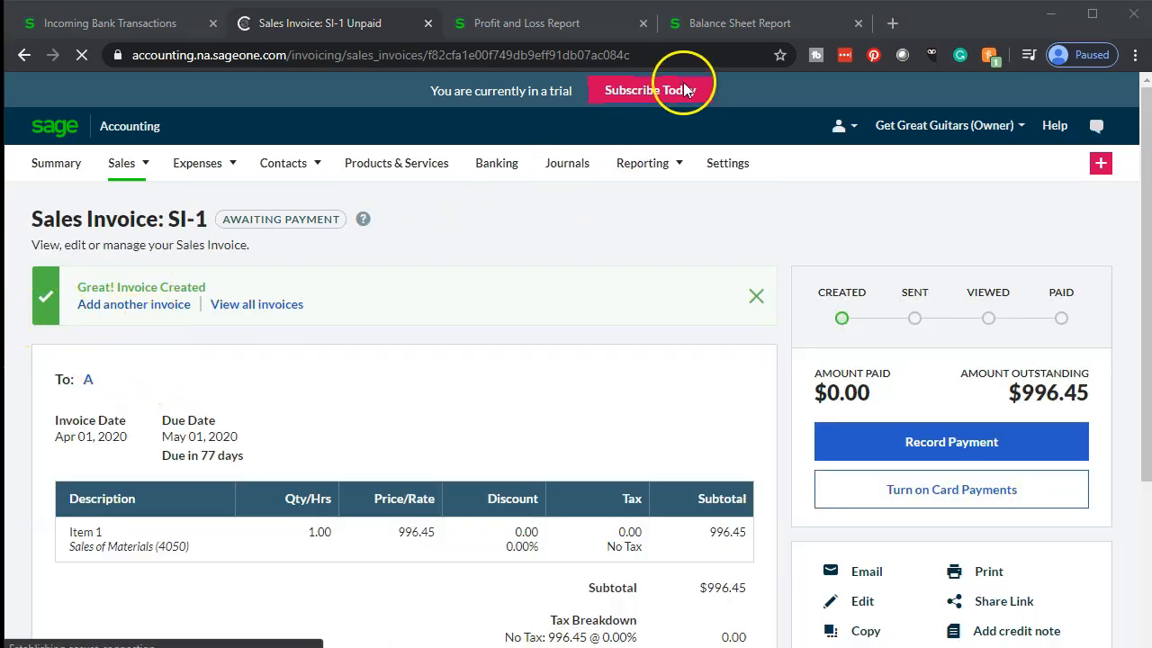
# Recalculate the Balance Sheet and Profit and Loss reports to check the effect of the new invoice
pyautogui.click(726, 24)
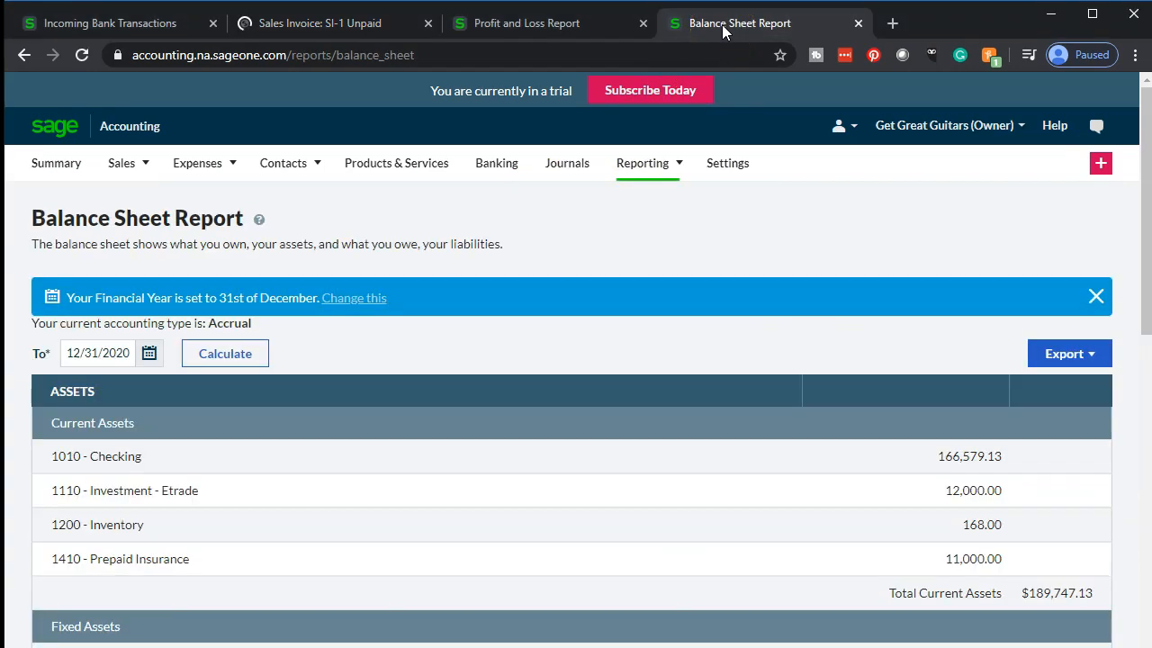
pyautogui.click(231, 353)
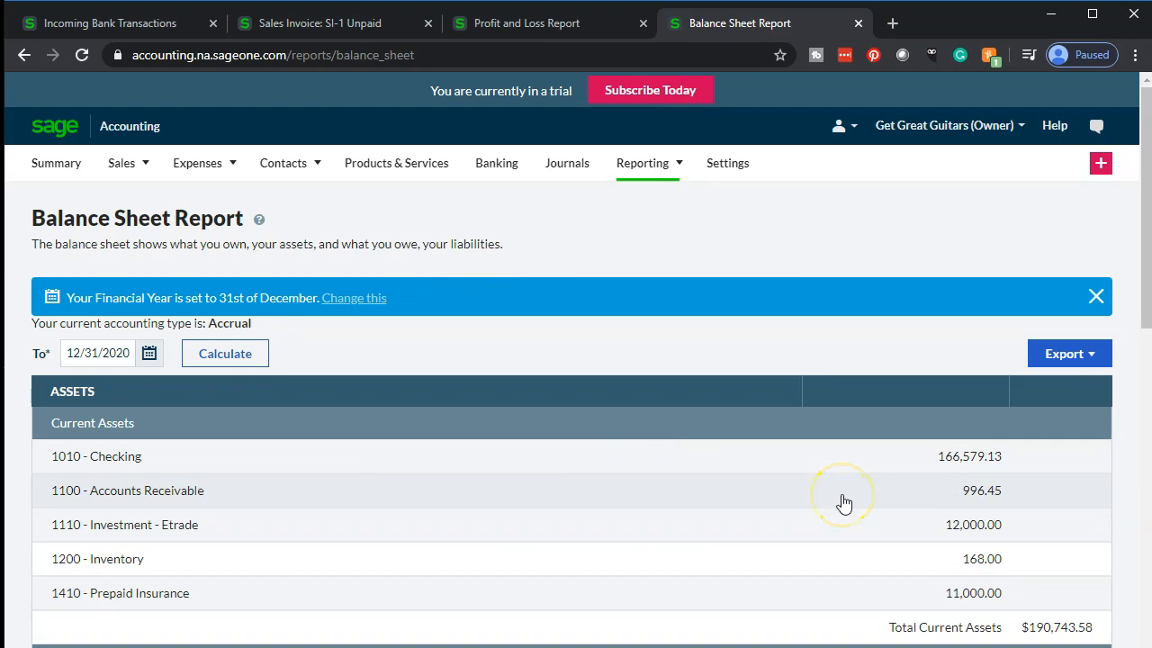
pyautogui.click(567, 25)
pyautogui.click(585, 324)
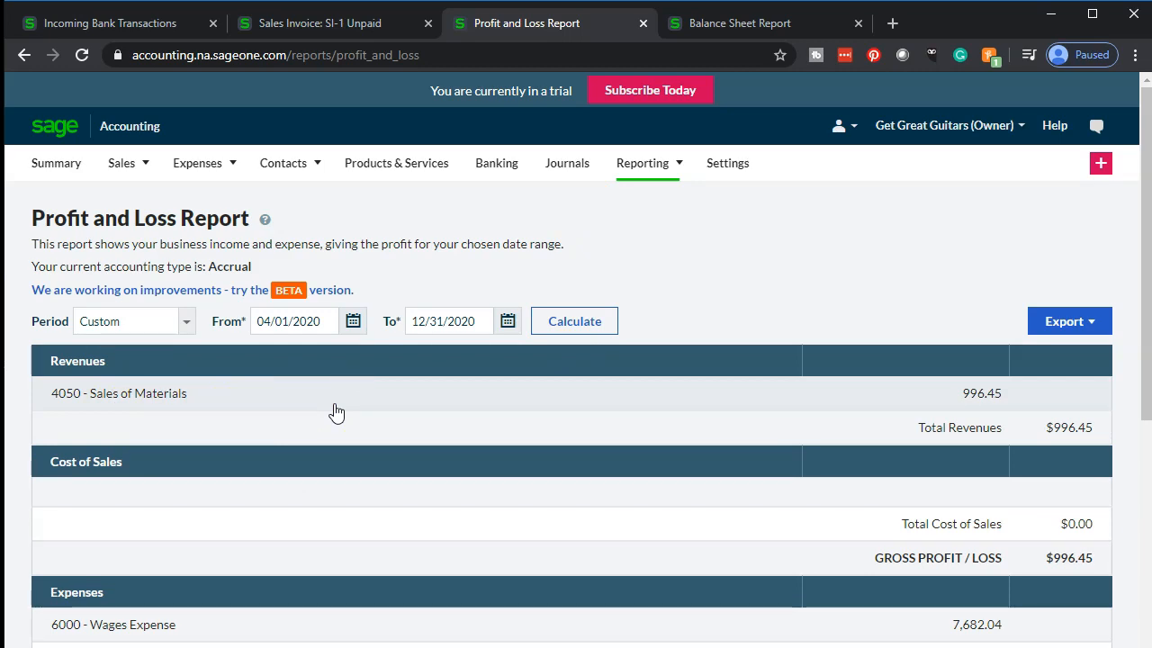
# Review the incoming Checking transactions and compare the invoicing workflow on the QuickBooks Desktop home page before returning to Sage
pyautogui.click(138, 24)
pyautogui.scroll(1, 206, 432)
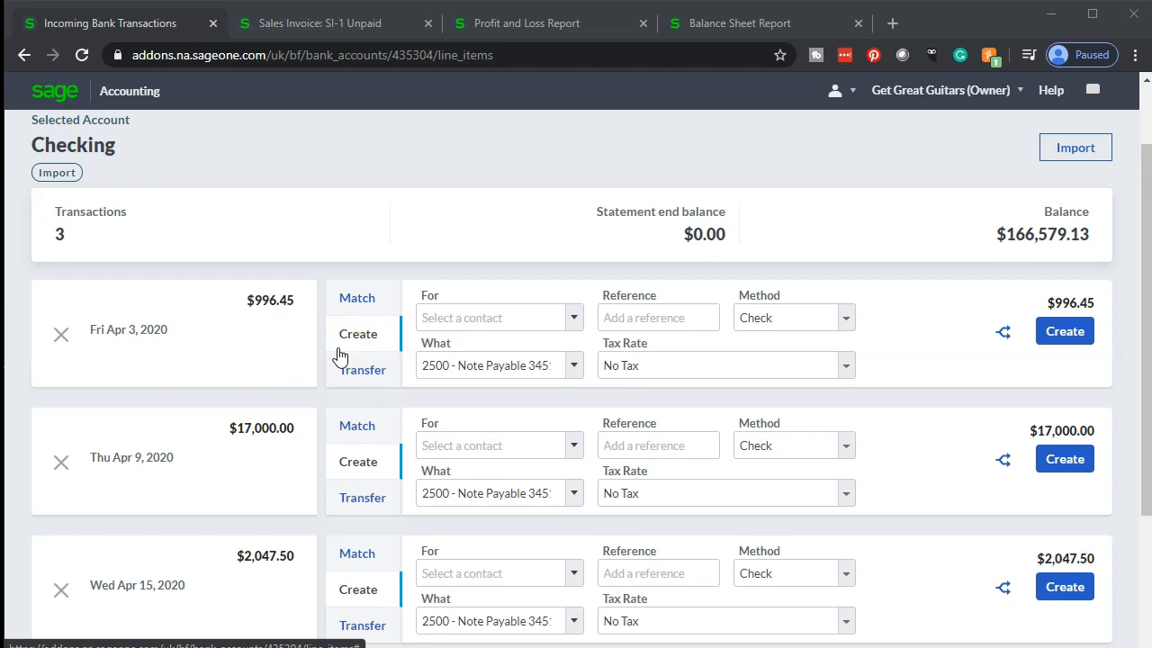
pyautogui.click(519, 352)
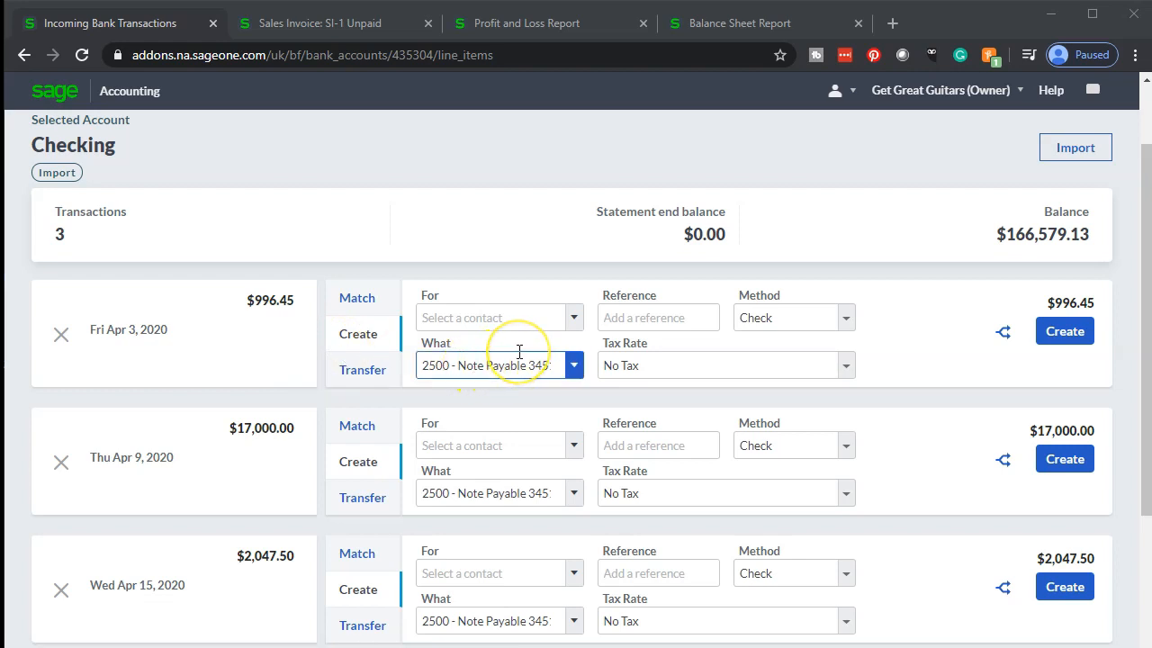
pyautogui.click(615, 556)
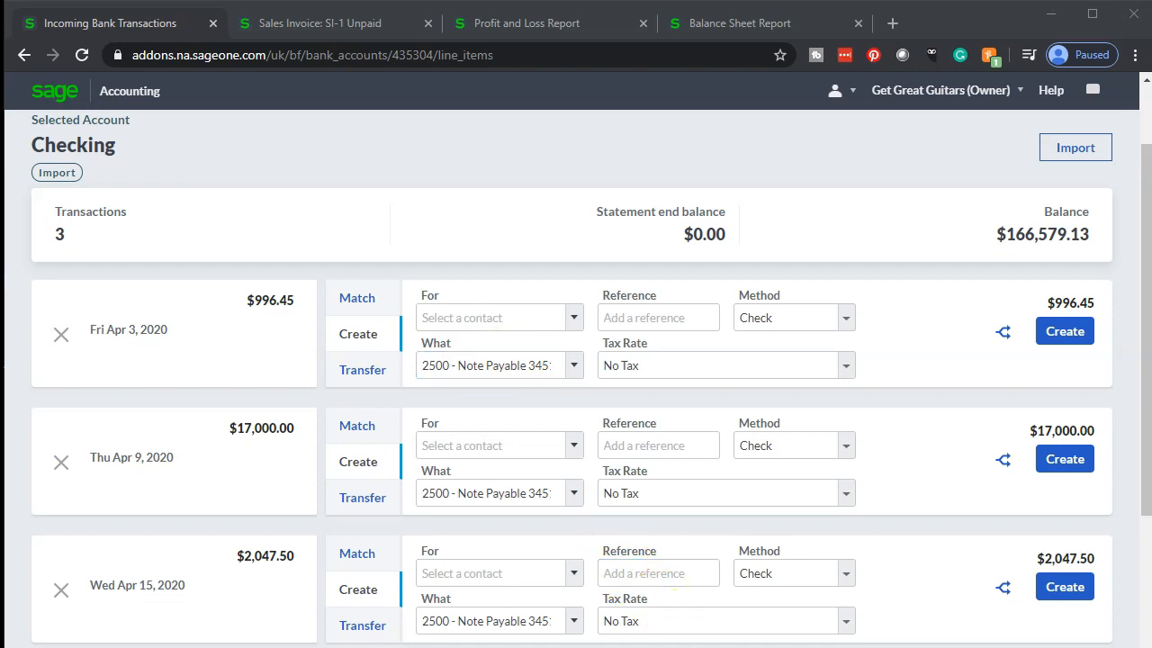
pyautogui.click(837, 643)
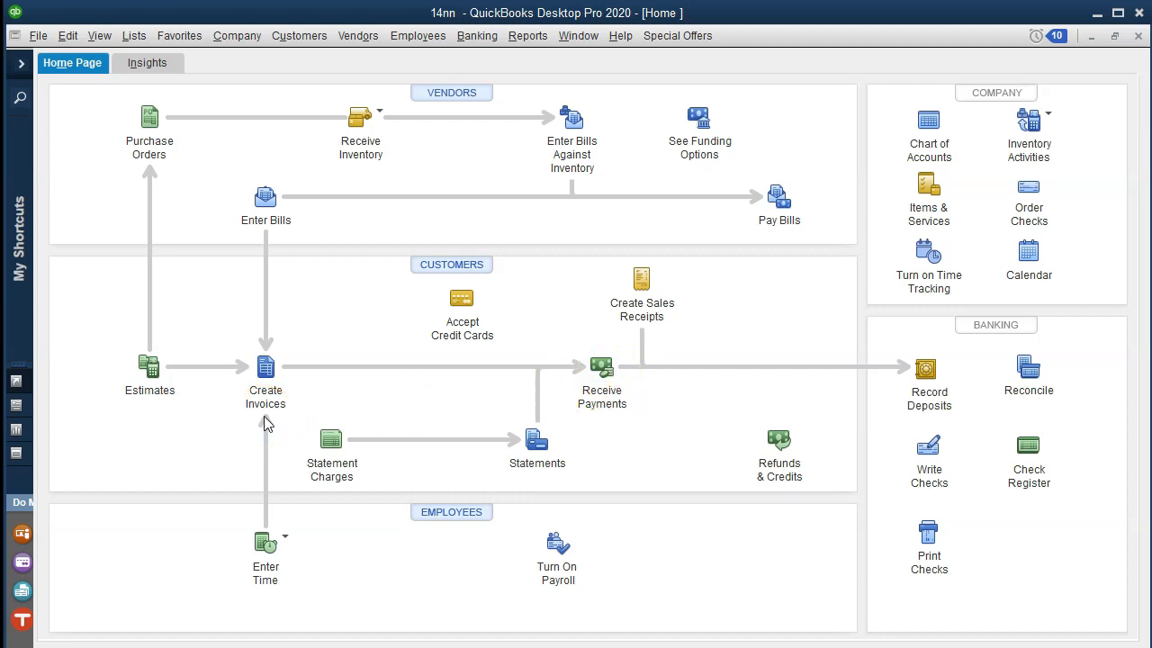
pyautogui.click(1094, 16)
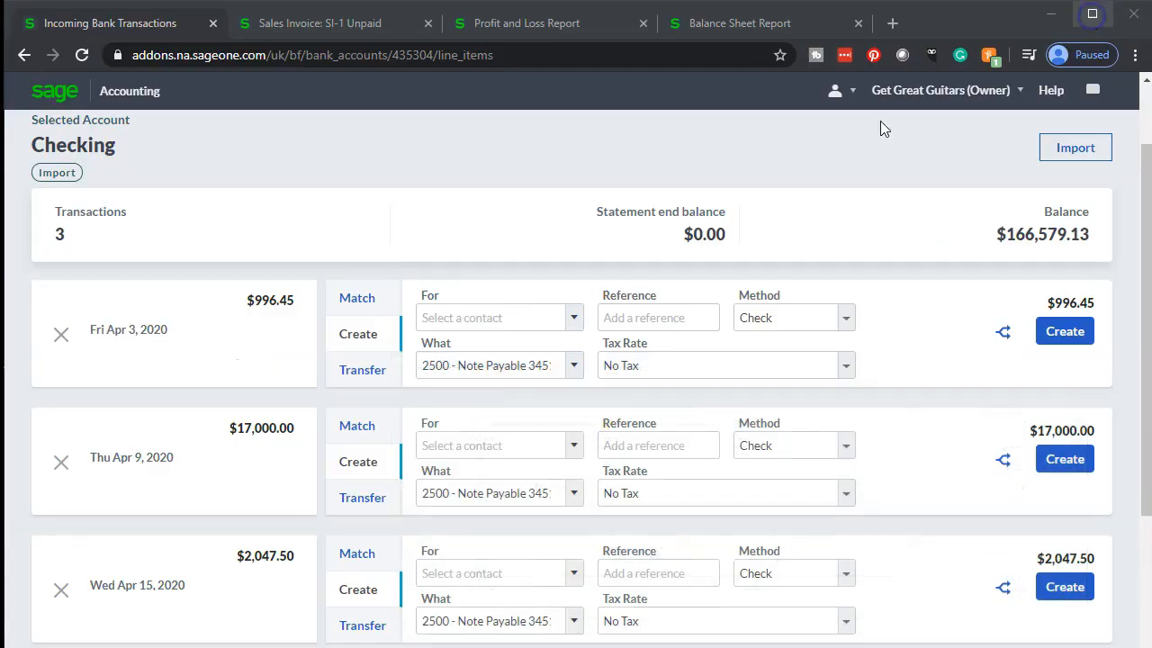
# Open matching for the April 3 deposit of $996.45 and choose customer A's sales invoice
pyautogui.click(365, 310)
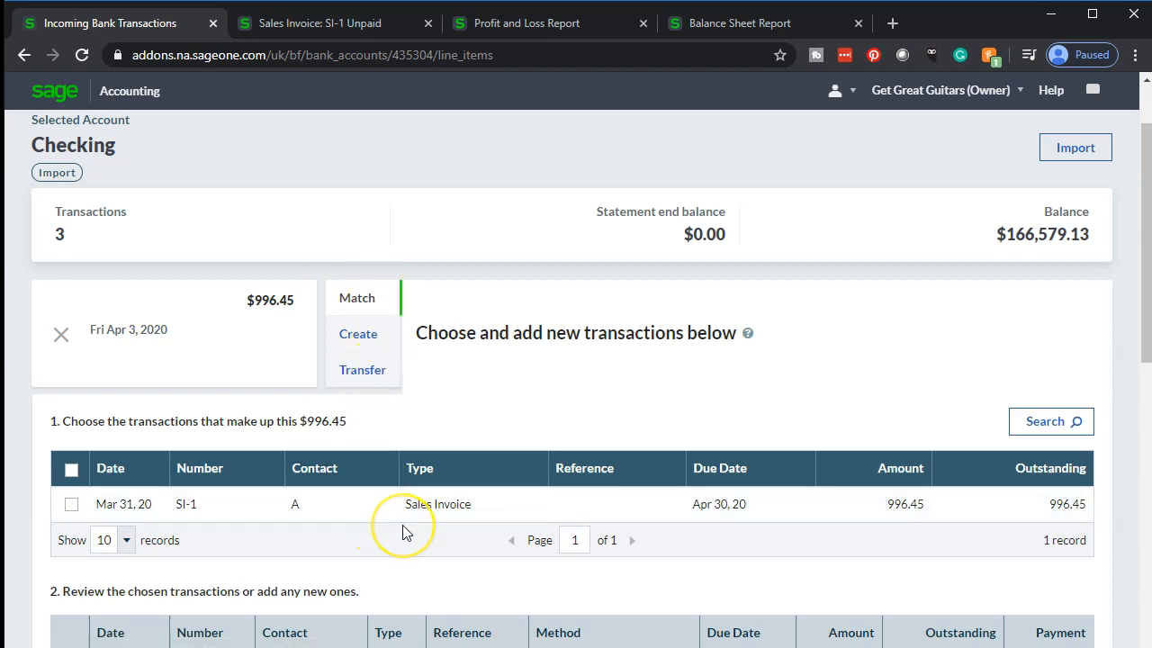
pyautogui.scroll(-1, 402, 533)
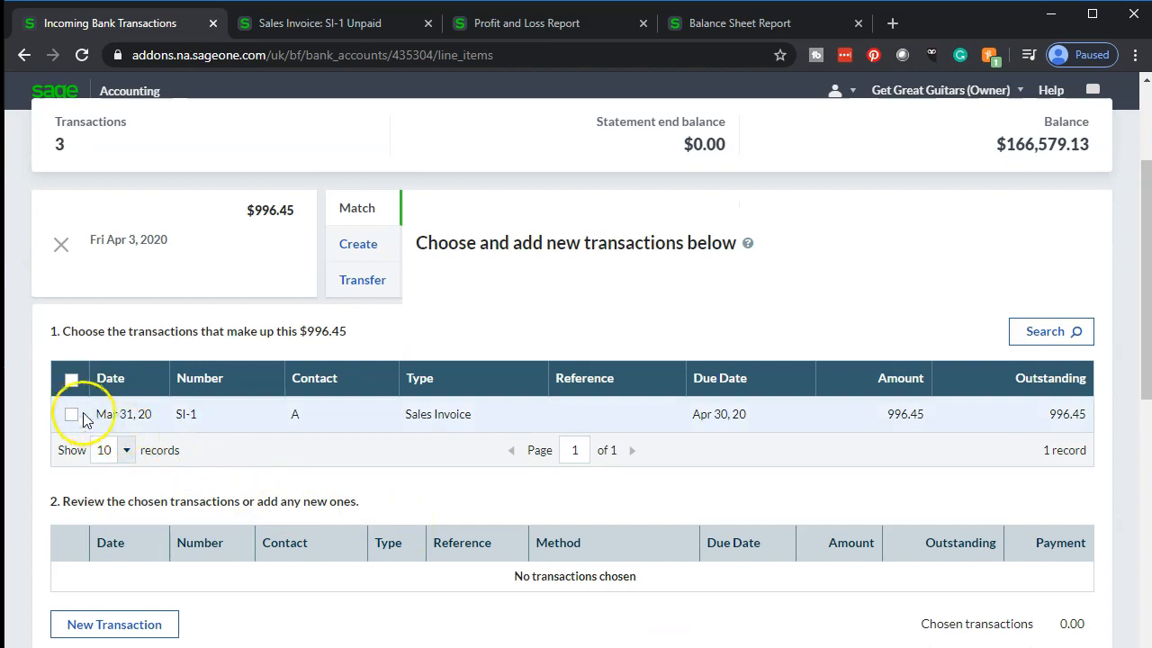
pyautogui.click(71, 416)
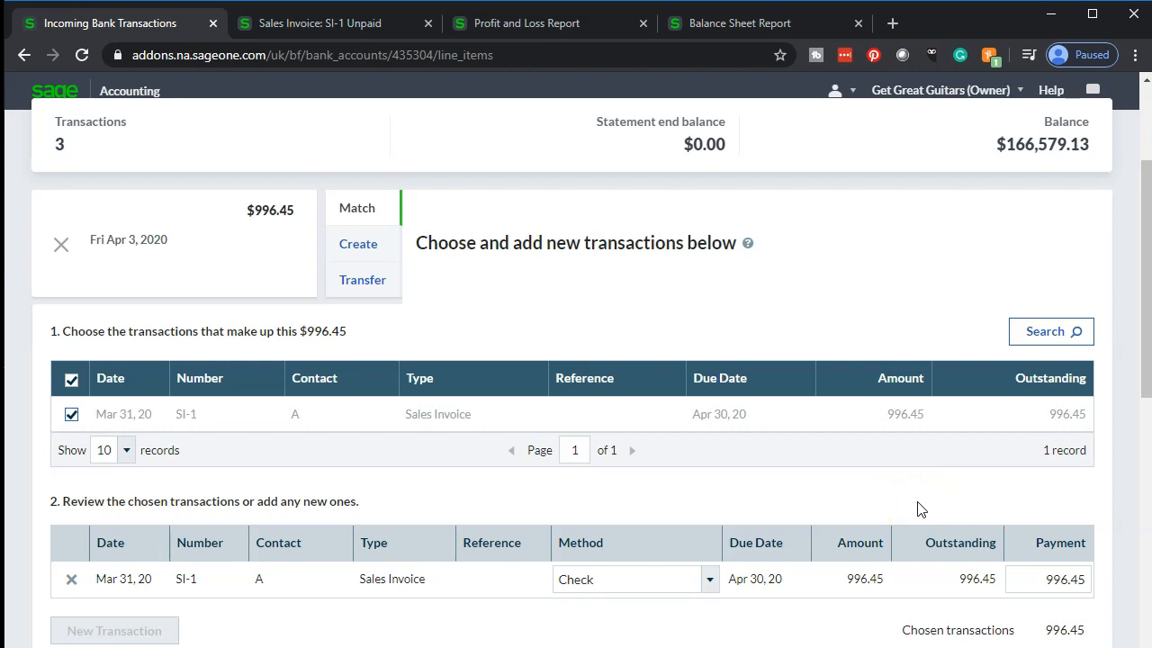
# Set the chosen invoice's payment method to Electronic and complete the match with the deposit
pyautogui.scroll(-2, 835, 478)
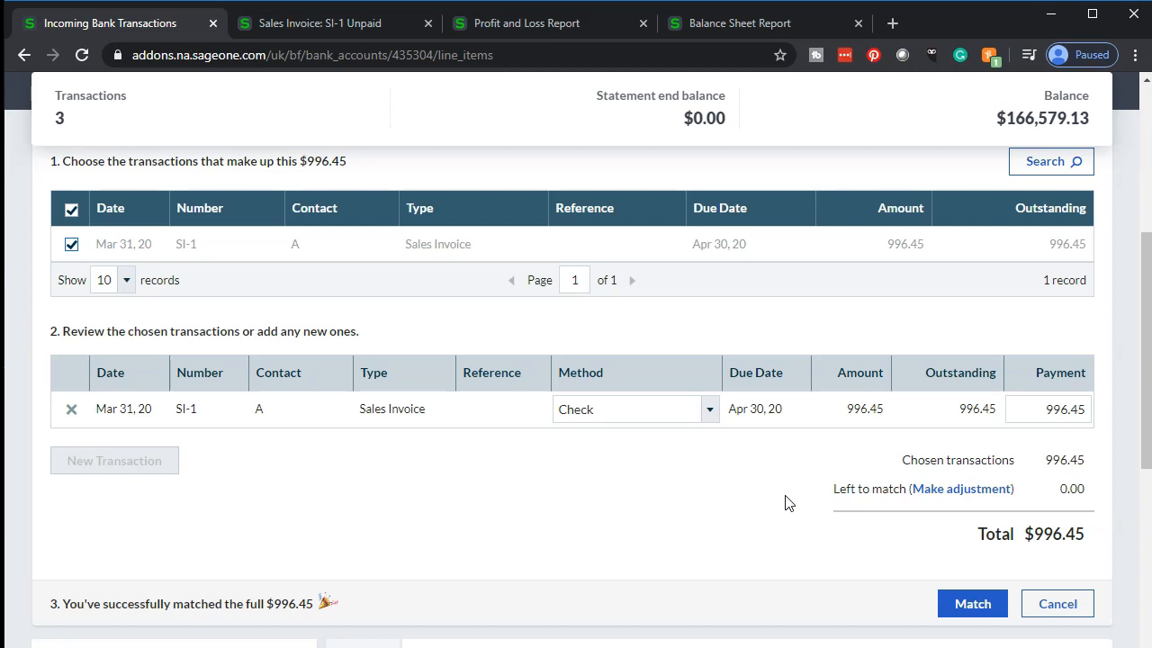
pyautogui.click(710, 411)
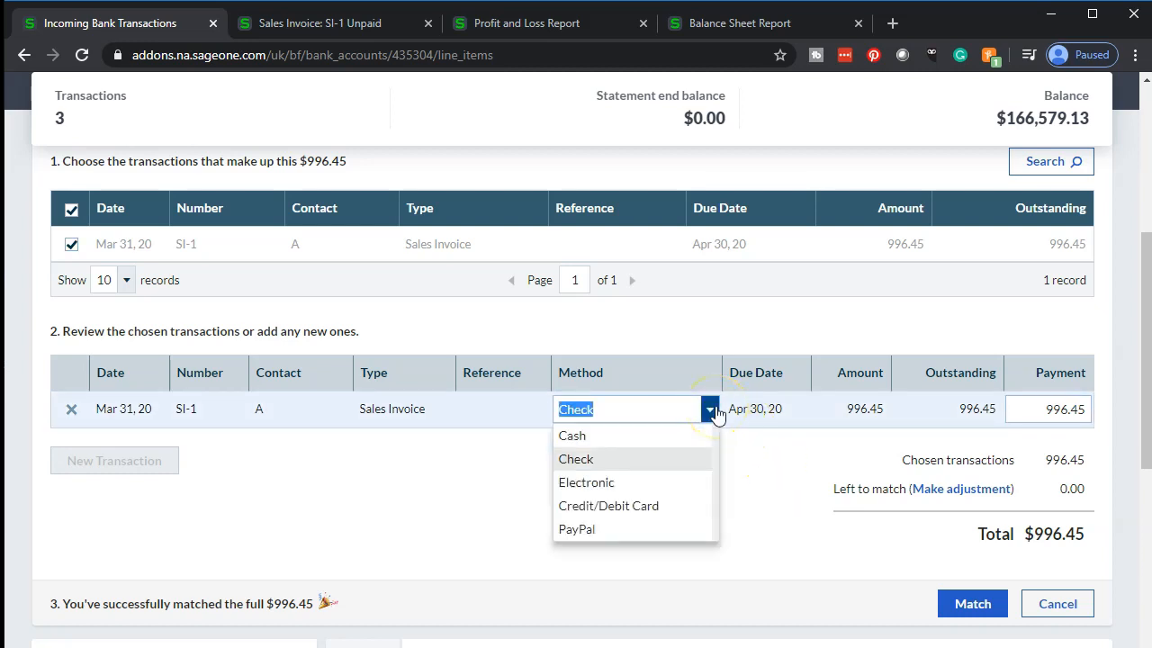
pyautogui.click(657, 484)
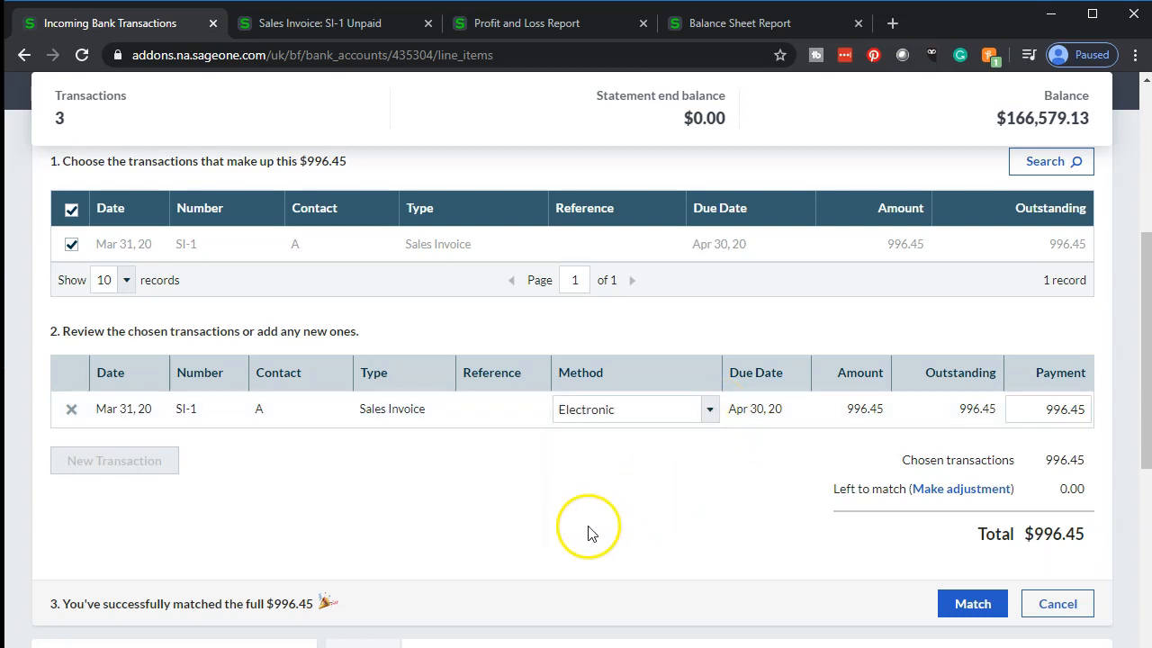
pyautogui.click(967, 607)
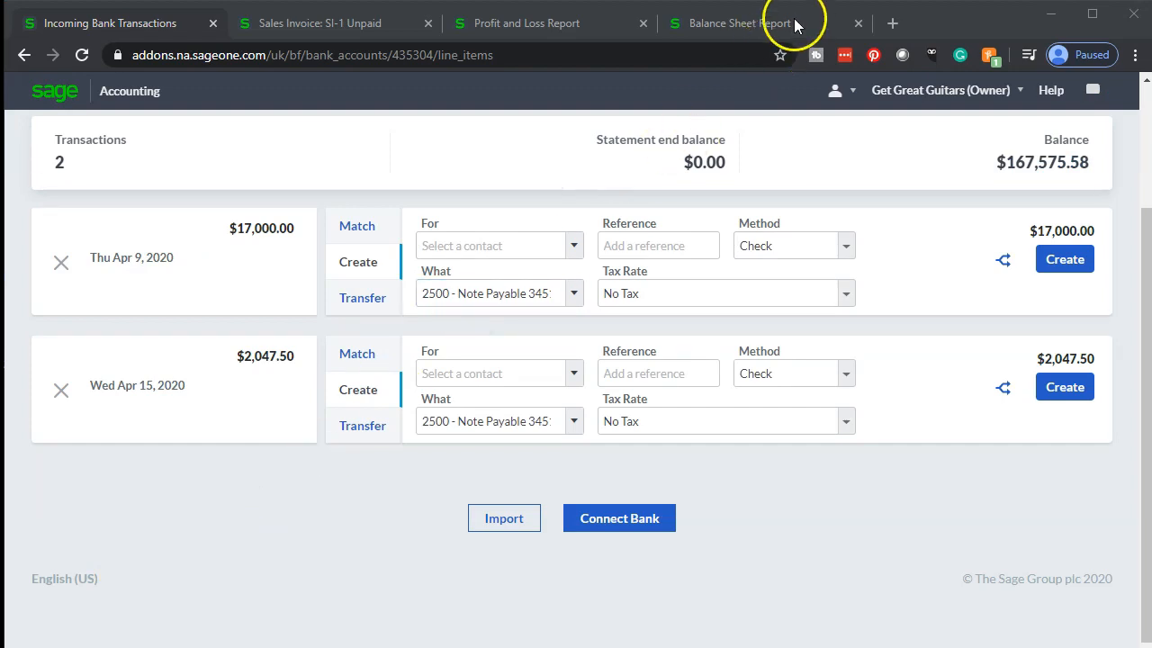
# Recalculate the Balance Sheet report and examine the Checking and Accounts Receivable balances after the match
pyautogui.click(792, 24)
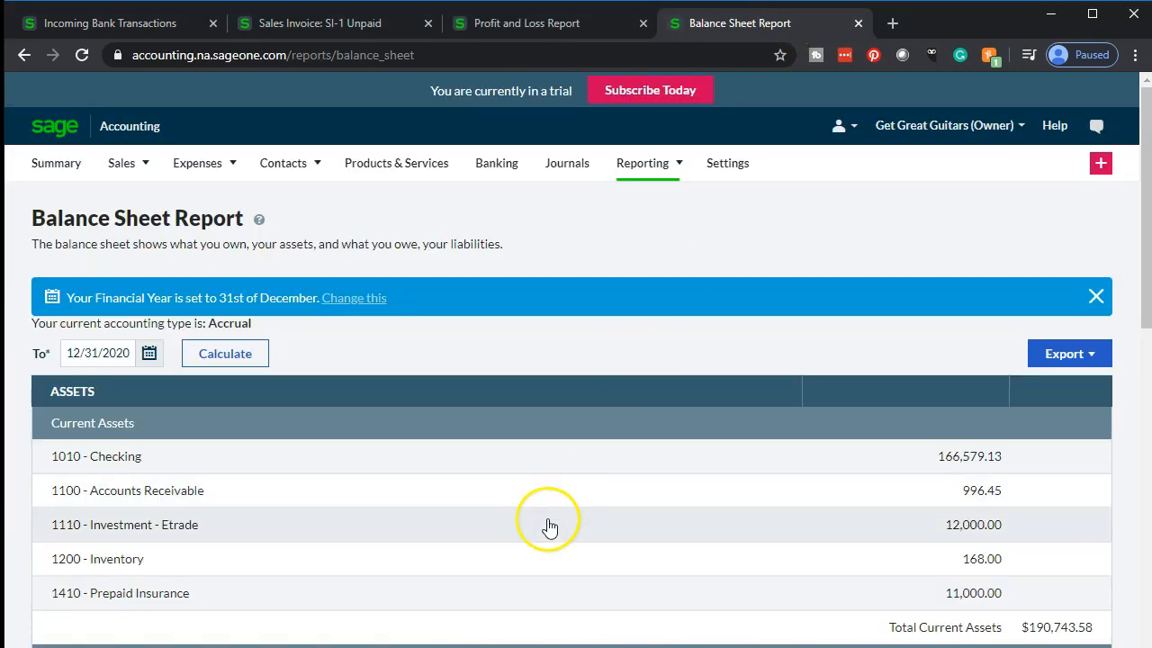
pyautogui.scroll(-1, 548, 527)
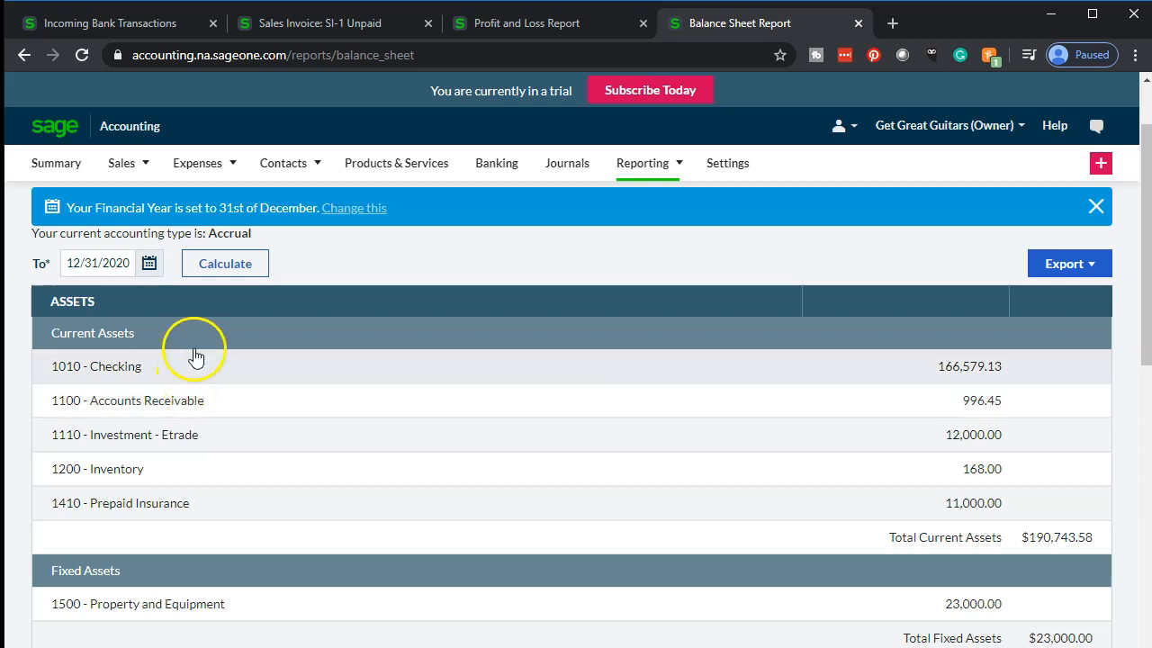
pyautogui.click(225, 282)
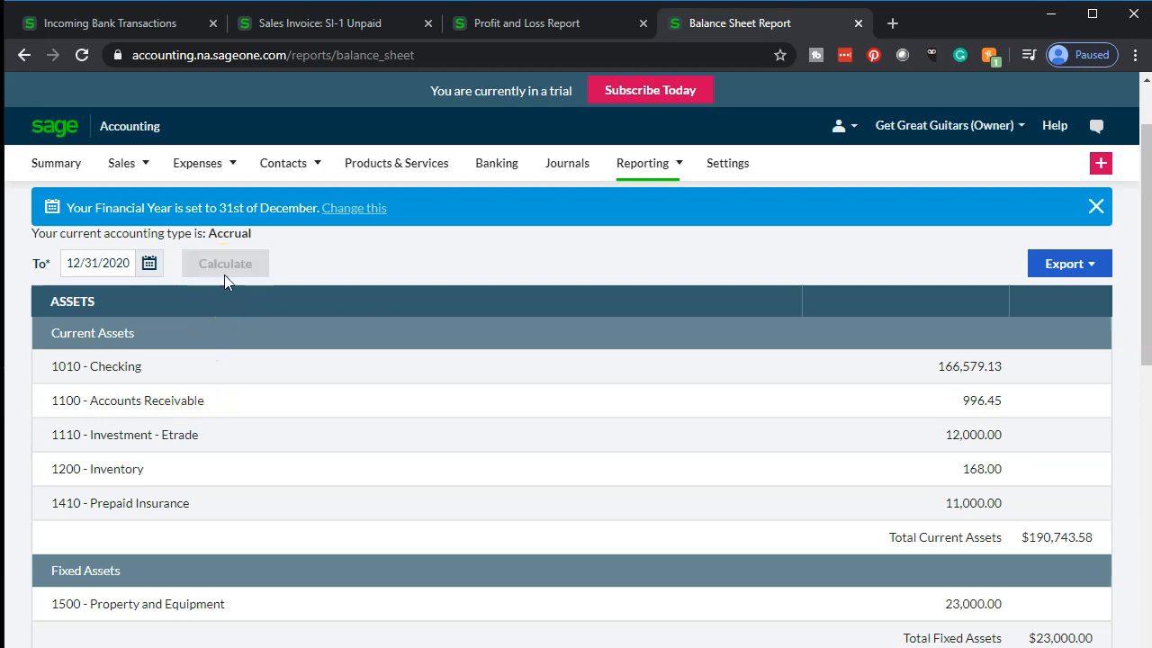
pyautogui.click(221, 355)
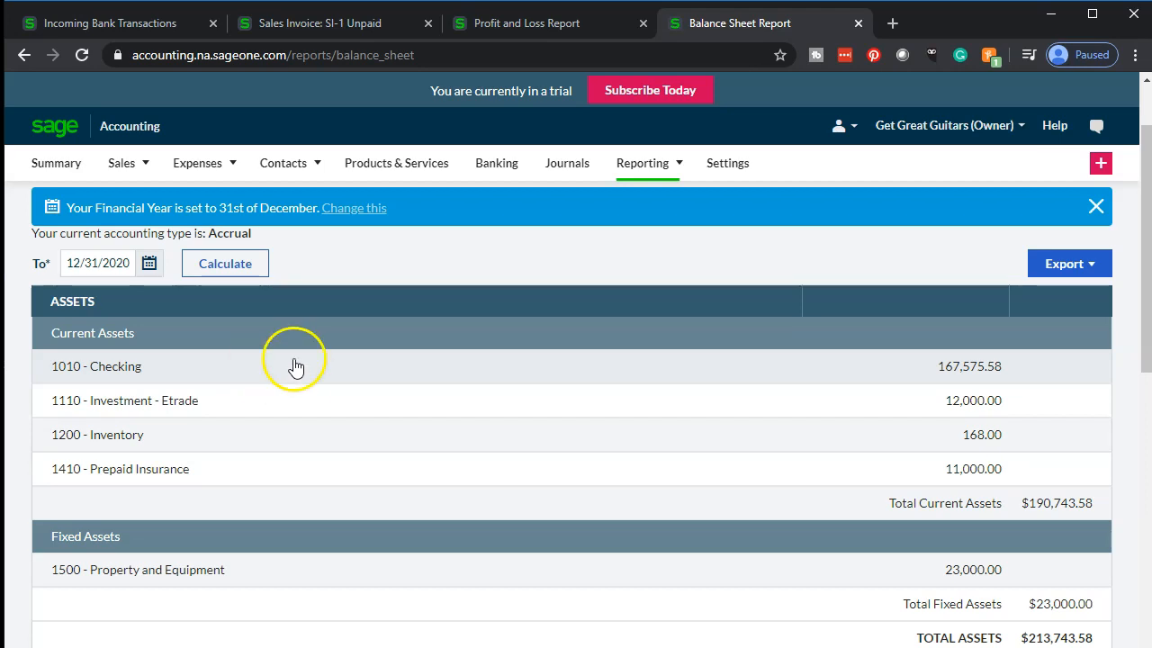
# Recalculate the Profit and Loss report, check the Sales of Materials revenue, and return to the Balance Sheet
pyautogui.click(543, 23)
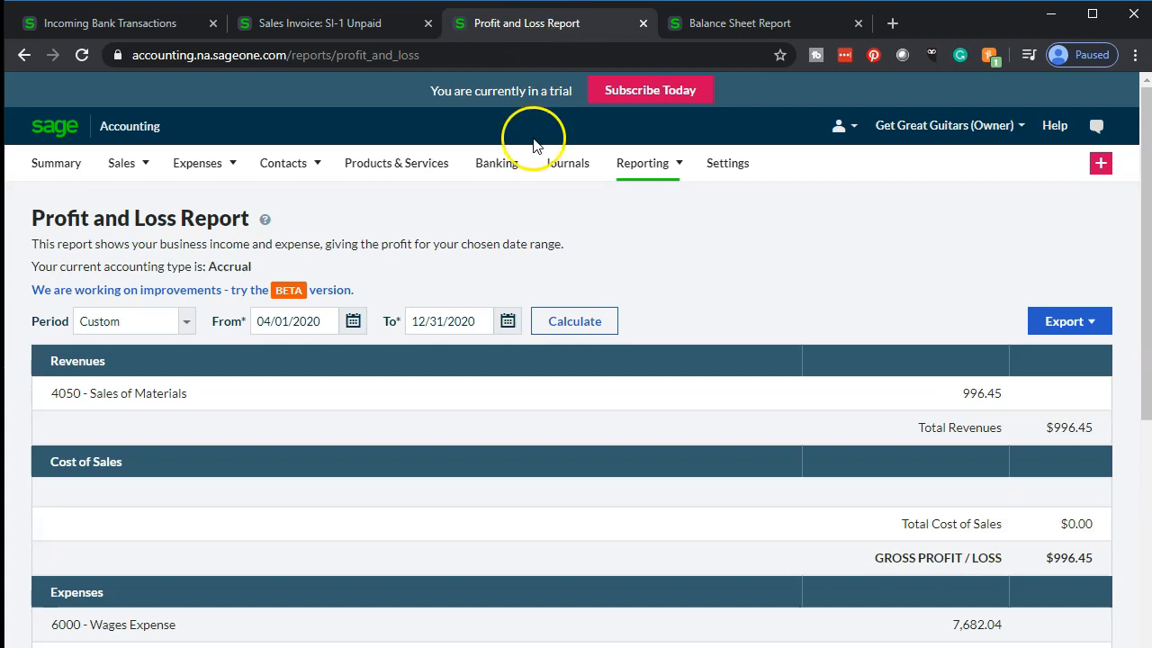
pyautogui.click(577, 317)
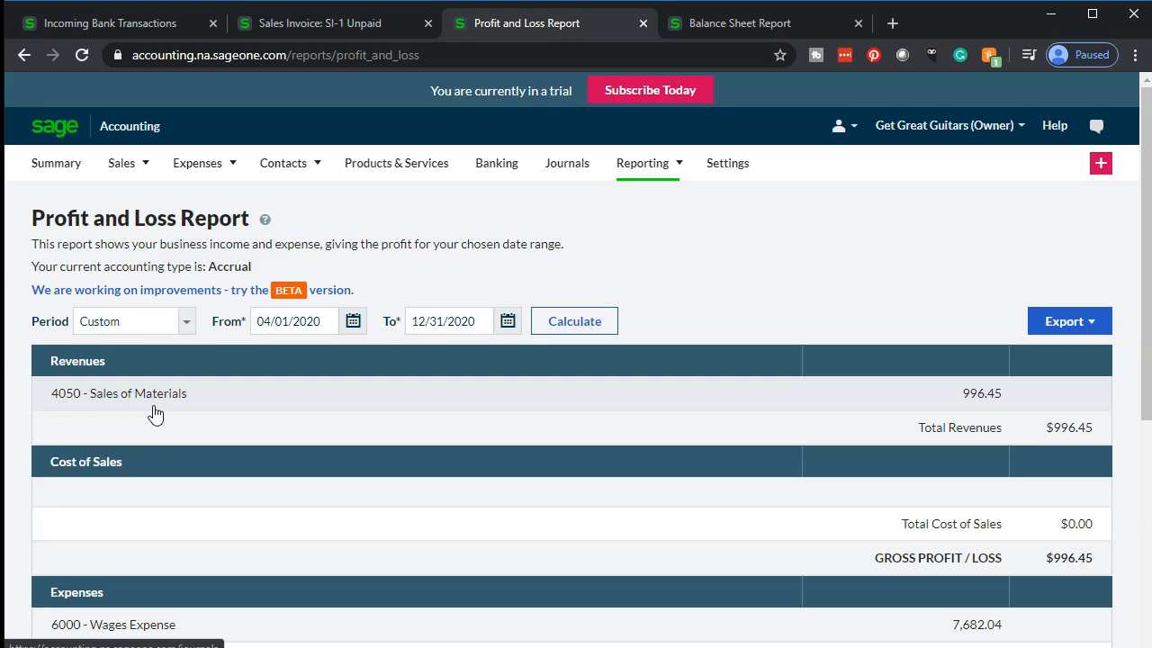
pyautogui.click(756, 33)
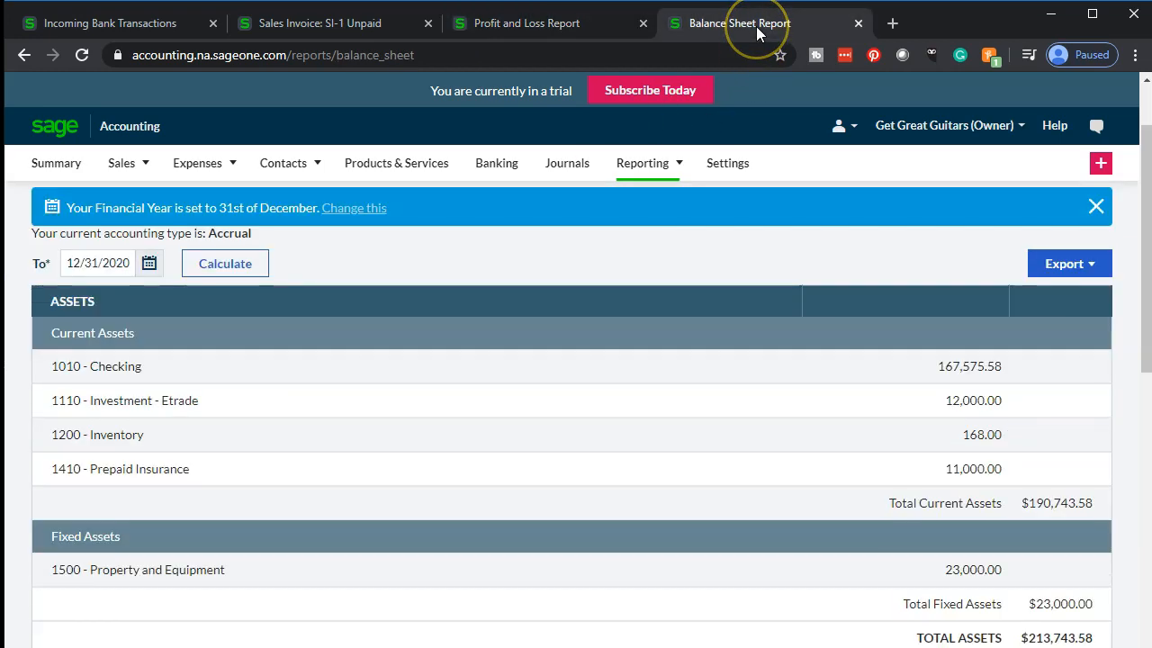